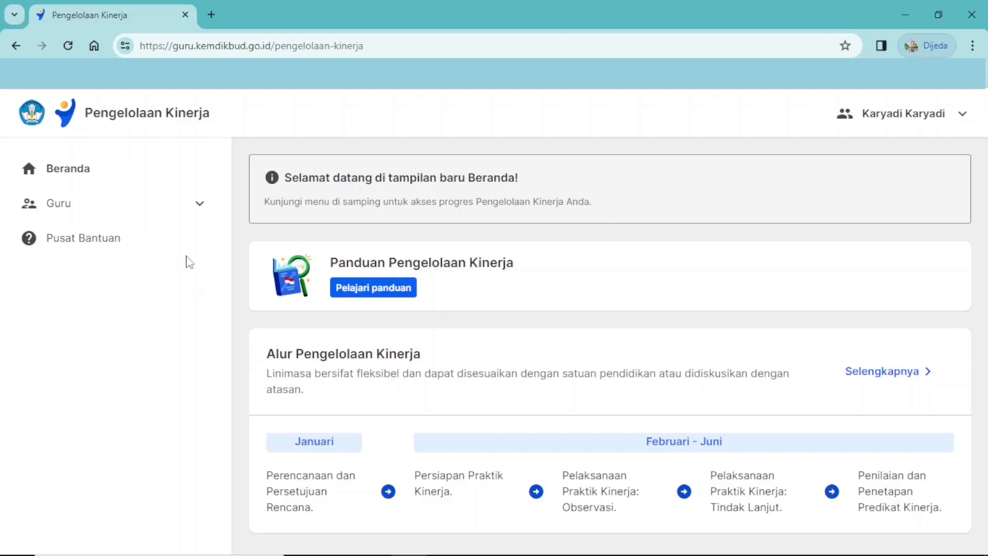
Open the Sebagai Pegawai page under Guru and review its Pelaksanaan Kinerja sections through Cek dokumen lainnya.
left_click(194, 216)
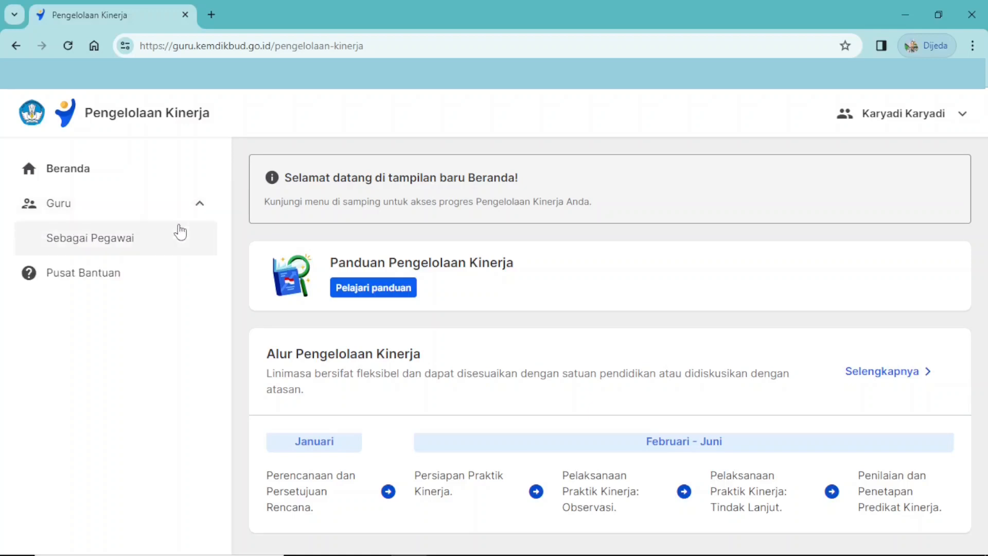
left_click(126, 247)
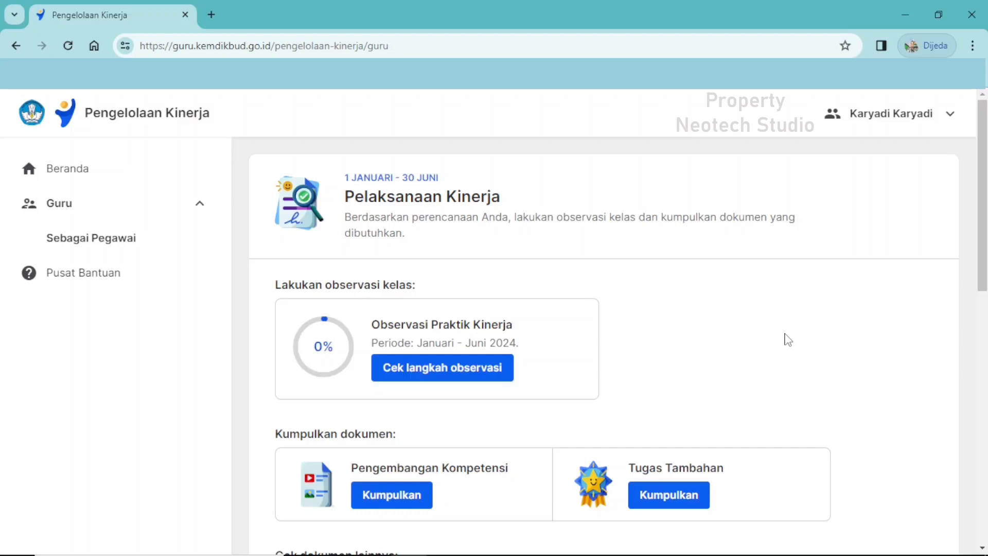
scroll(788, 340, "down", 1)
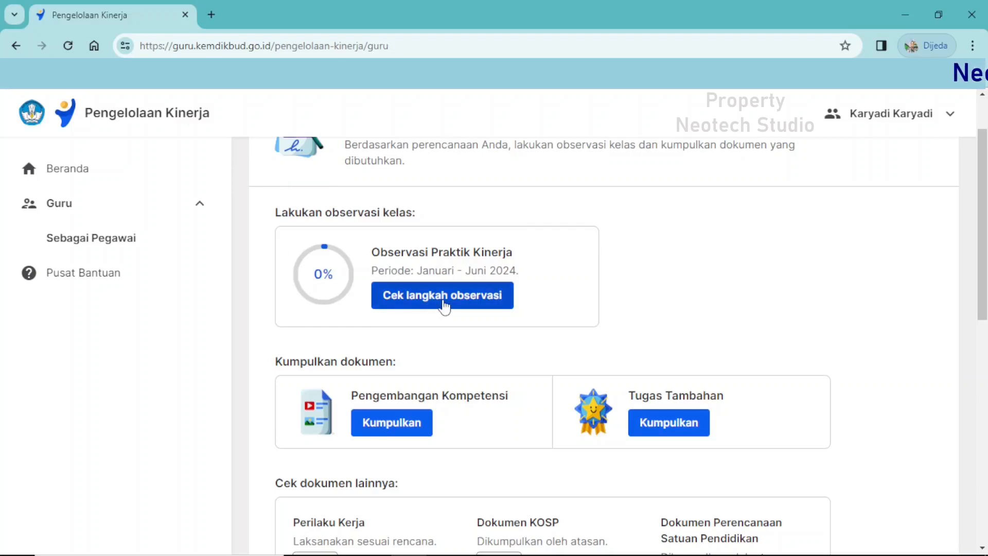
scroll(472, 355, "down", 2)
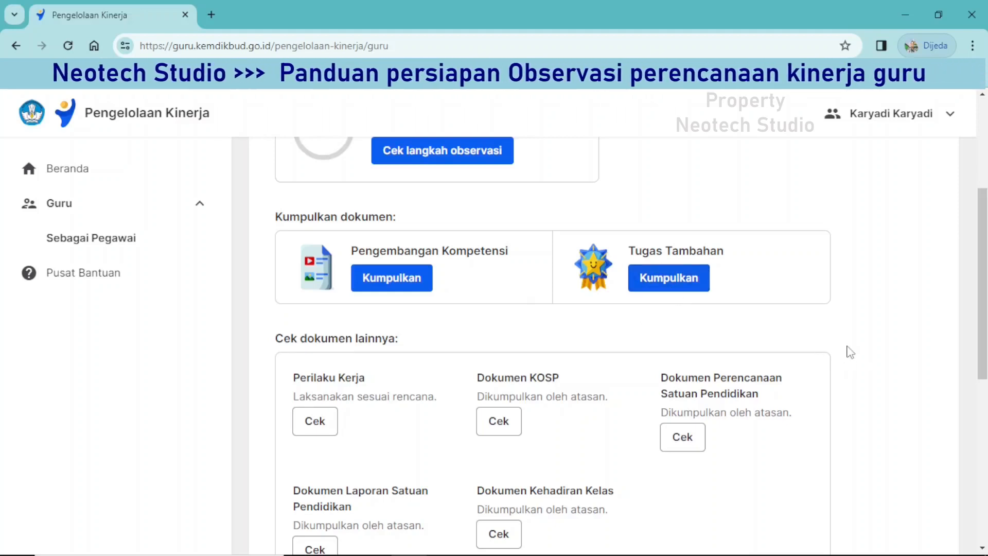
scroll(866, 342, "down", 3)
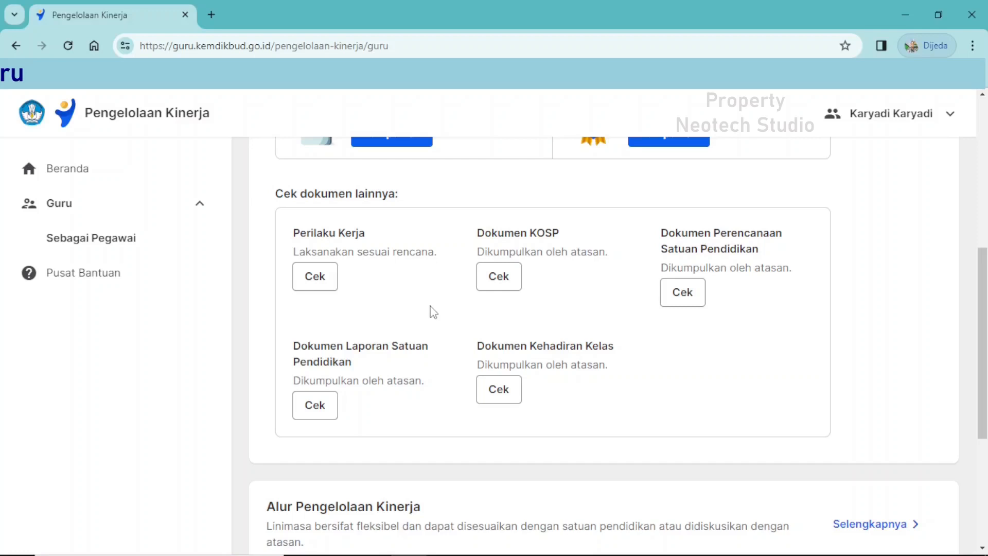
Open the Perilaku Kerja document, review the agreed behaviours through Kolaboratif, and acknowledge them with Saya mengerti.
left_click(321, 286)
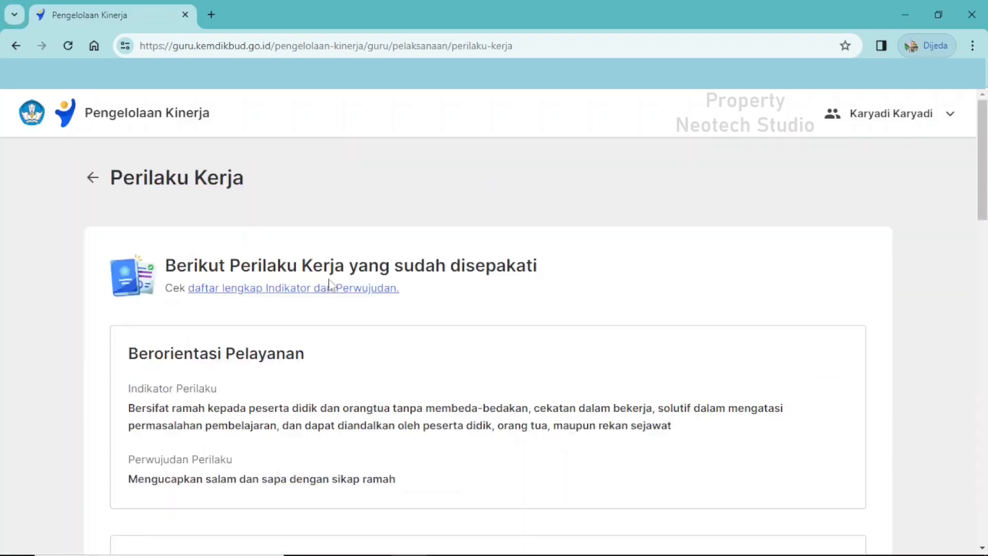
scroll(329, 286, "down", 8)
scroll(336, 288, "down", 8)
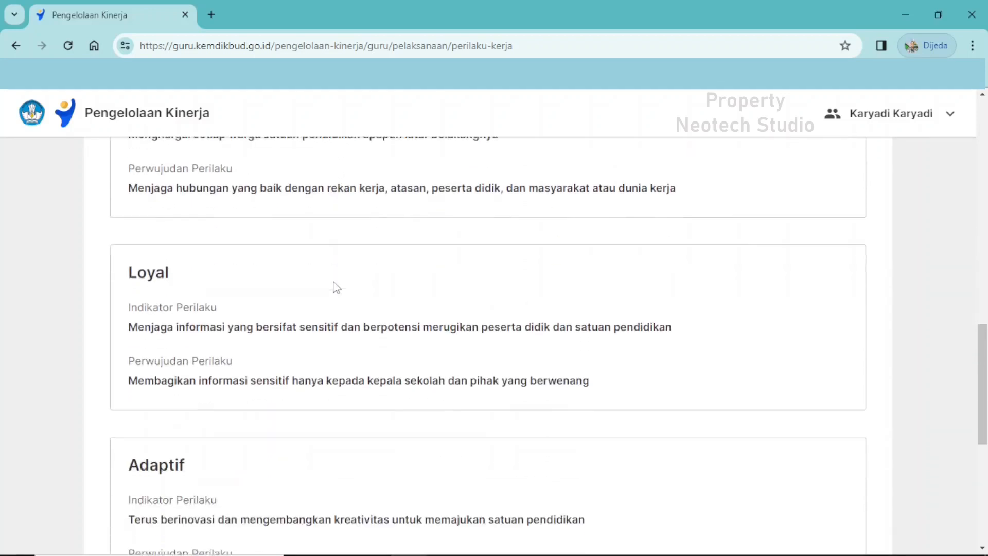
scroll(335, 288, "down", 3)
scroll(336, 287, "down", 5)
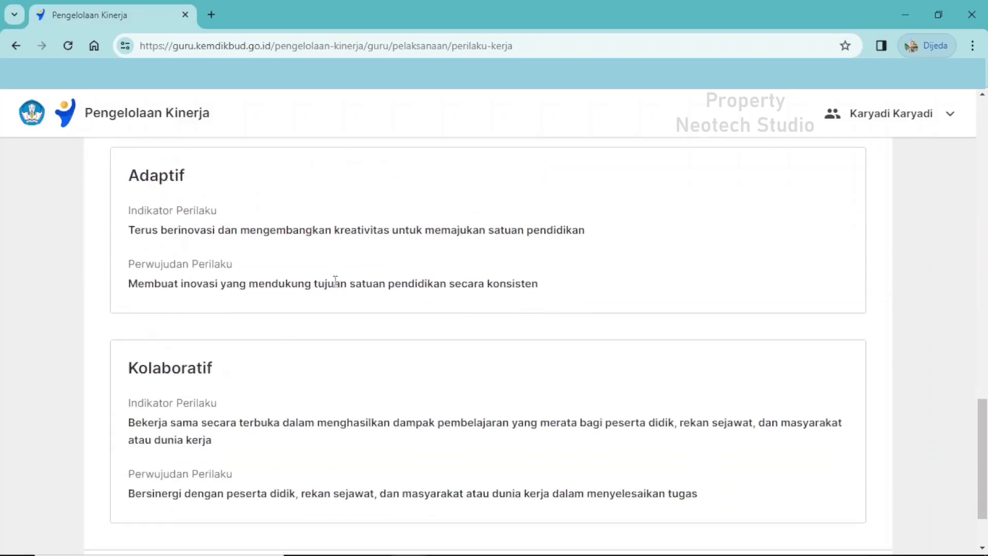
left_click(799, 498)
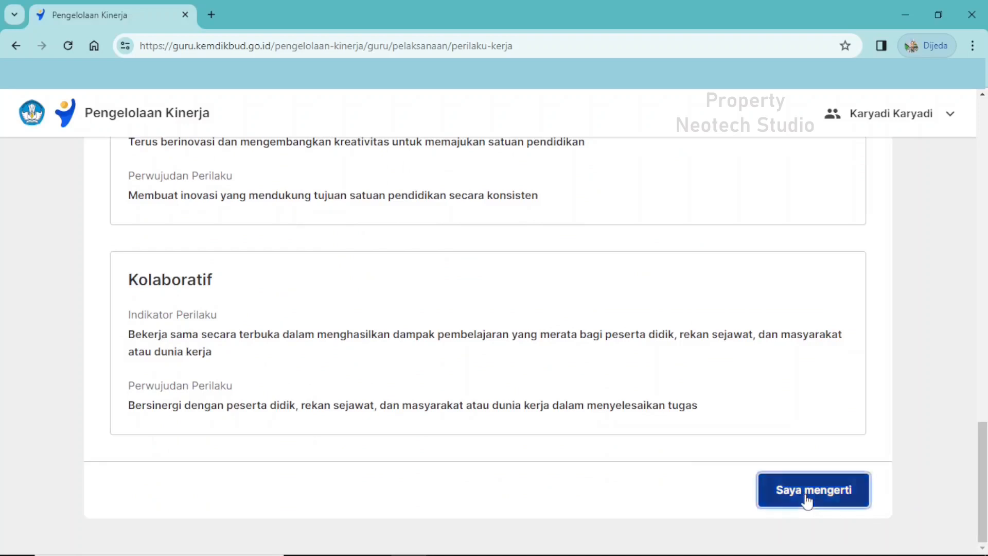
scroll(568, 381, "down", 5)
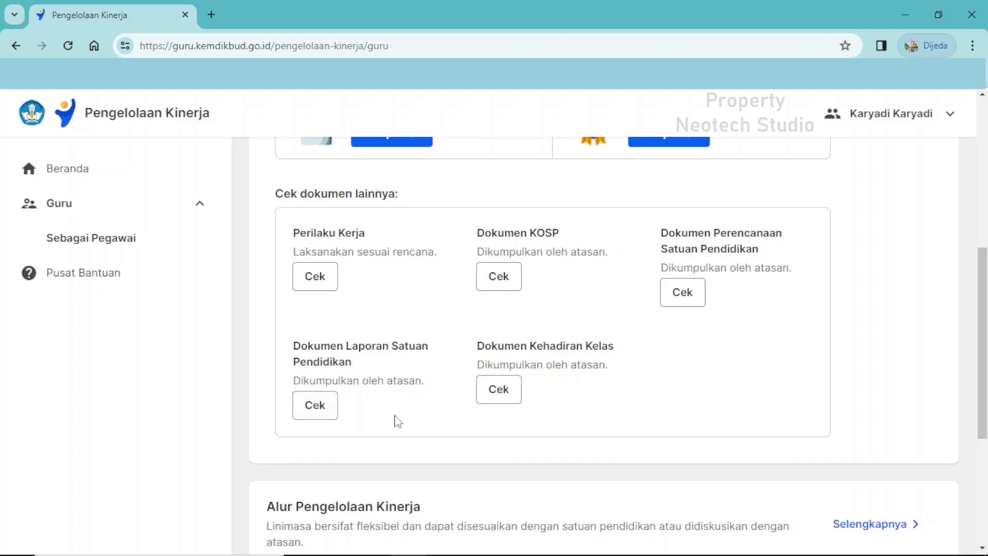
Check the Dokumen Laporan Satuan Pendidikan by skimming its first pages, and close the document preview.
left_click(317, 407)
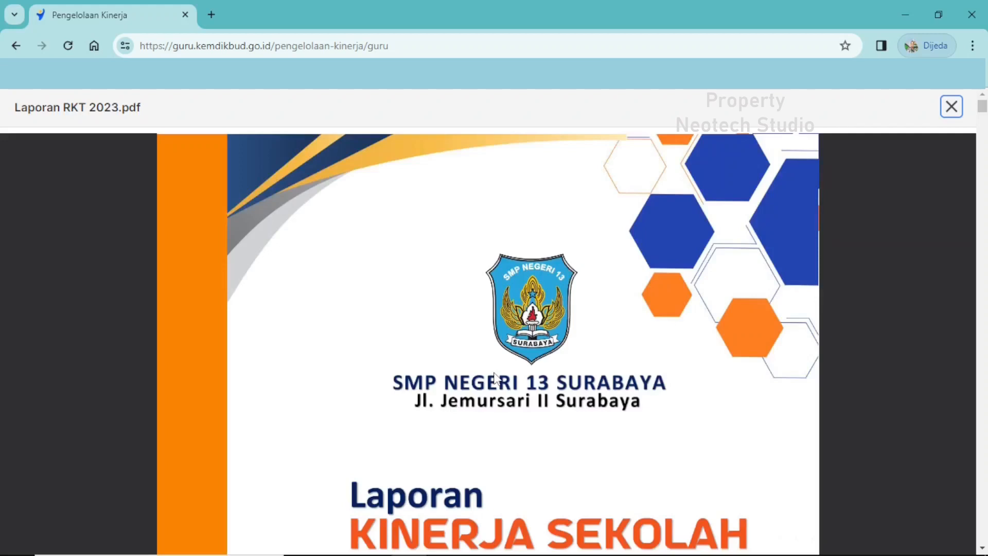
scroll(494, 379, "down", 10)
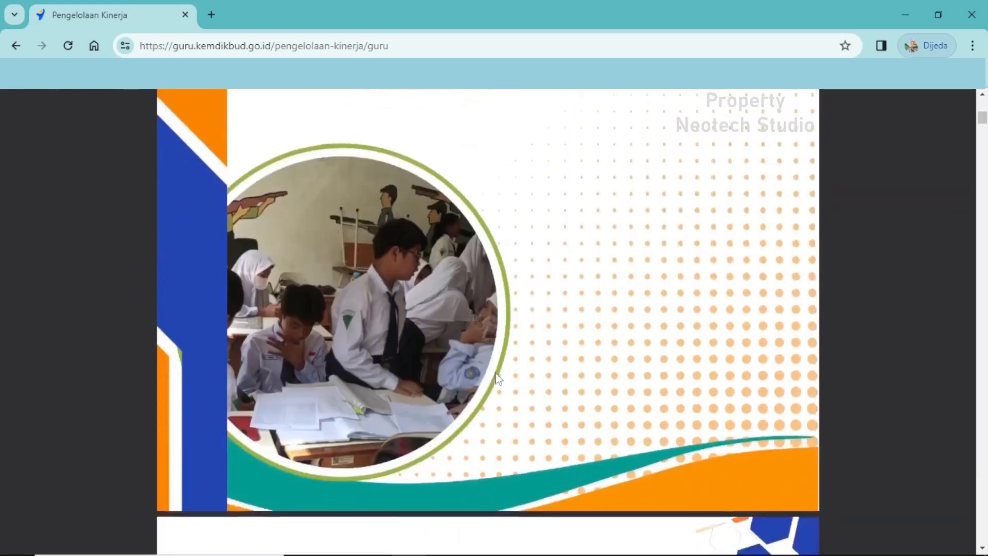
scroll(498, 379, "down", 10)
scroll(497, 379, "down", 10)
scroll(498, 379, "up", 10)
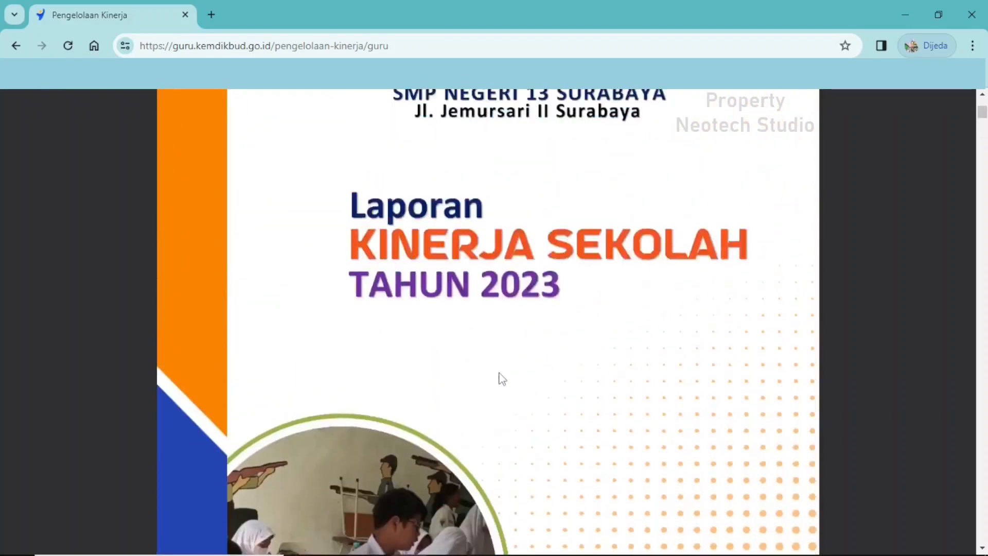
scroll(502, 379, "up", 8)
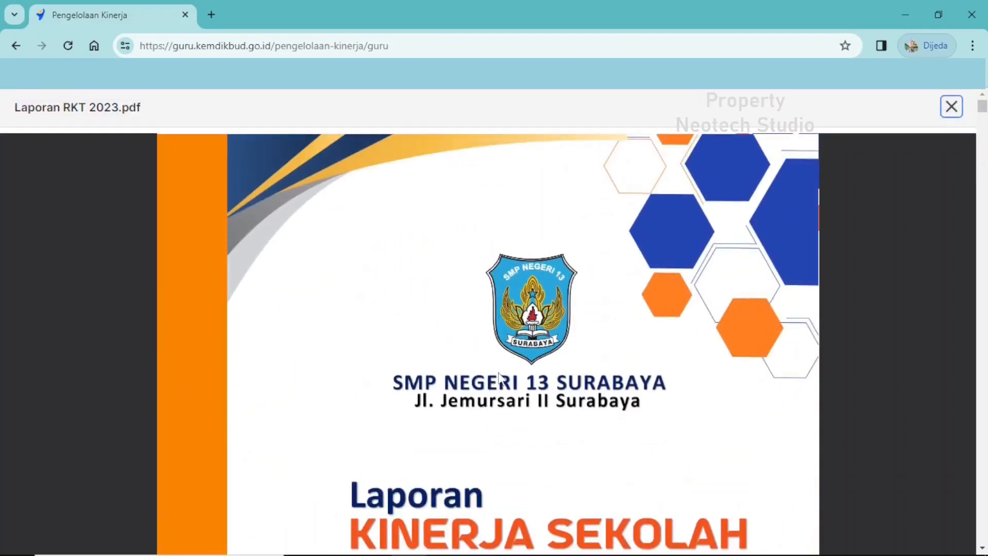
left_click(952, 107)
Open the observation steps for Observasi Praktik Kinerja and view the Praktik Kinerja indicator and Bagian 1.
scroll(852, 398, "up", 3)
scroll(854, 396, "down", 1)
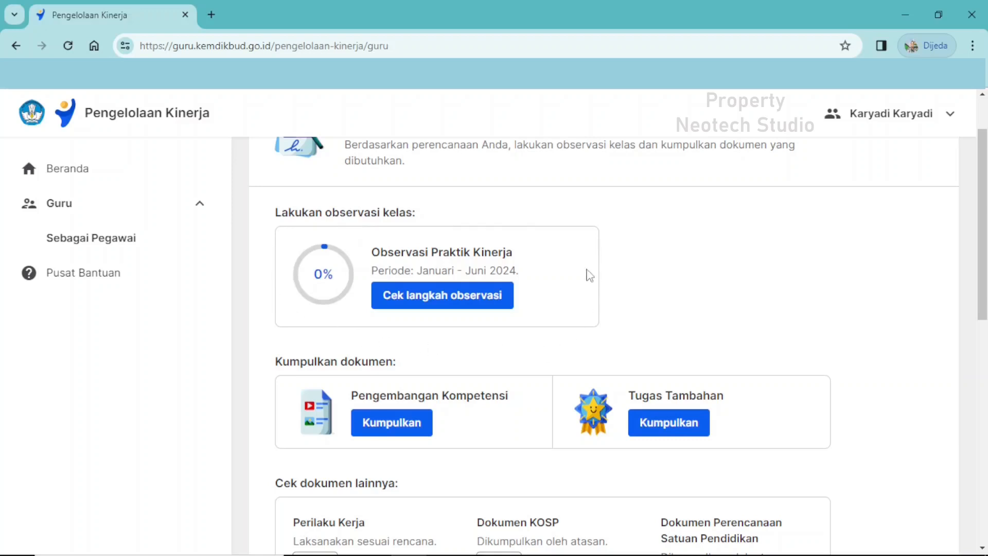
left_click(421, 305)
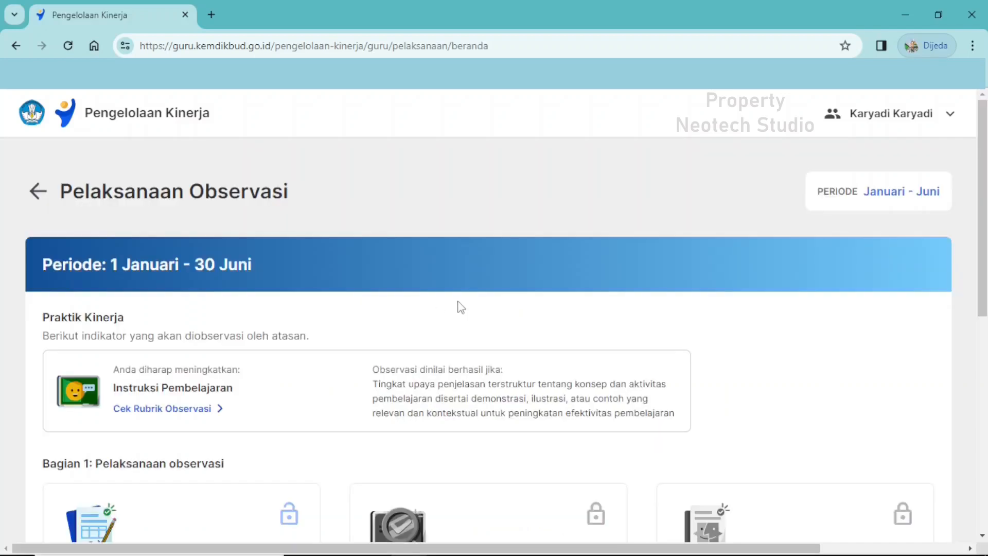
scroll(462, 306, "down", 3)
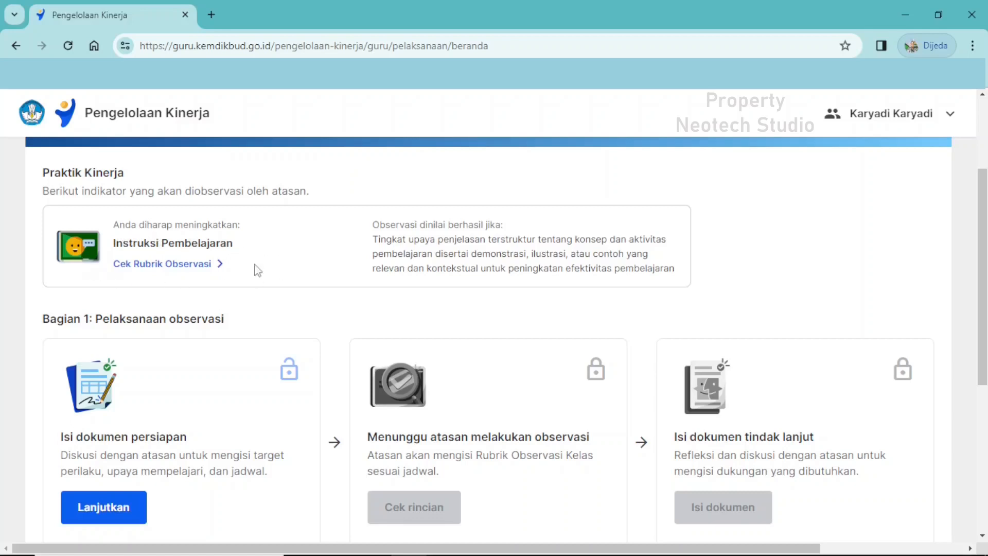
Open the Rubrik Observasi for Instruksi Pembelajaran and skim its three Target Perilaku.
left_click(189, 272)
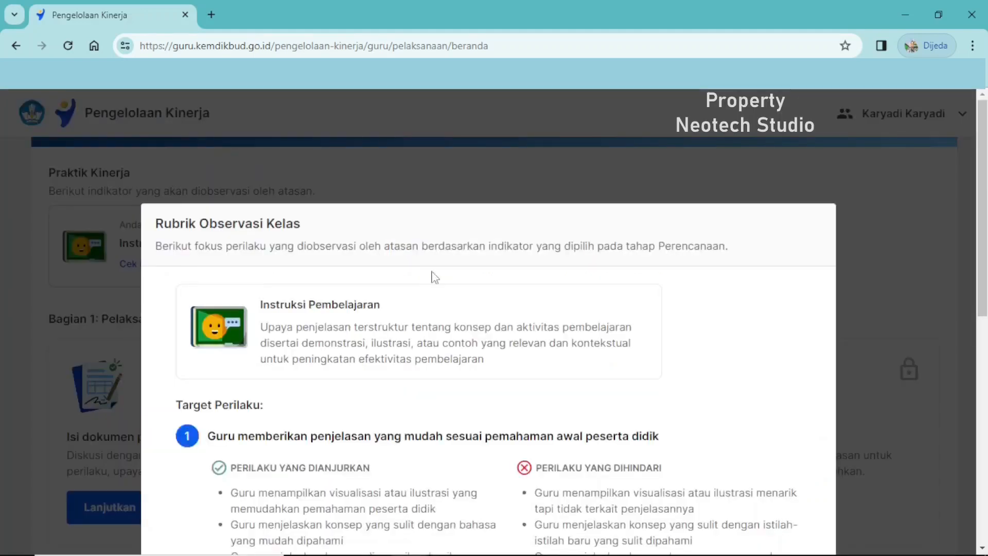
scroll(498, 280, "down", 3)
scroll(498, 280, "down", 3)
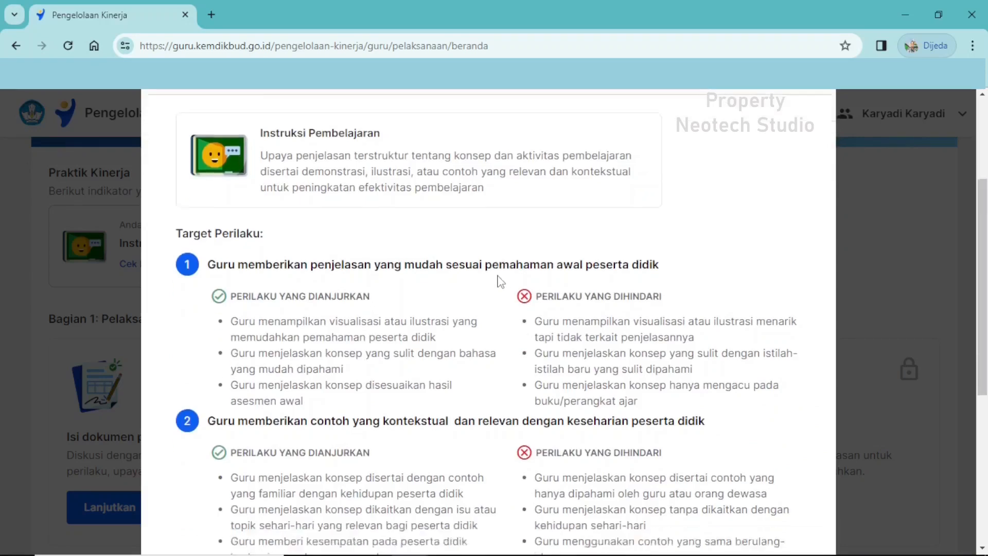
scroll(498, 282, "down", 3)
scroll(502, 281, "up", 4)
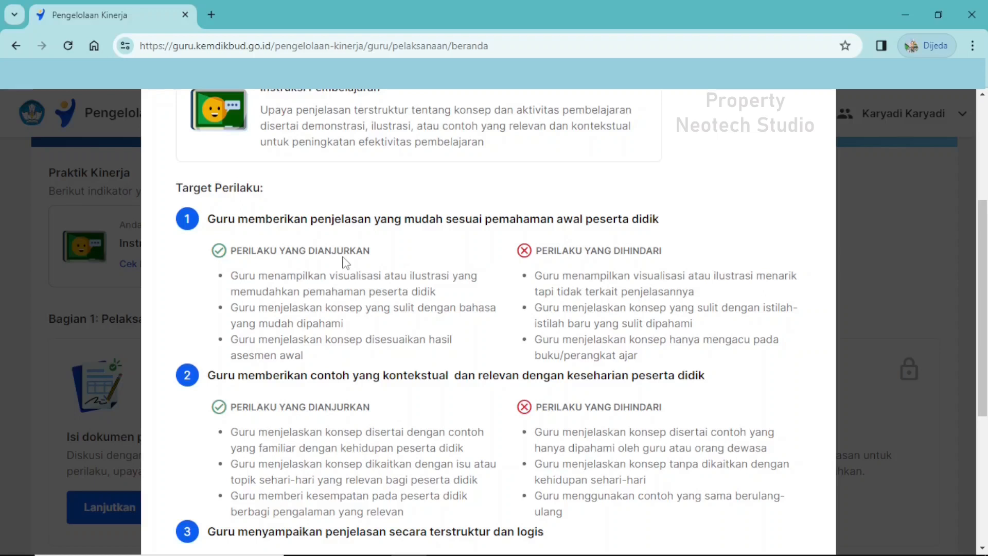
scroll(344, 263, "down", 4)
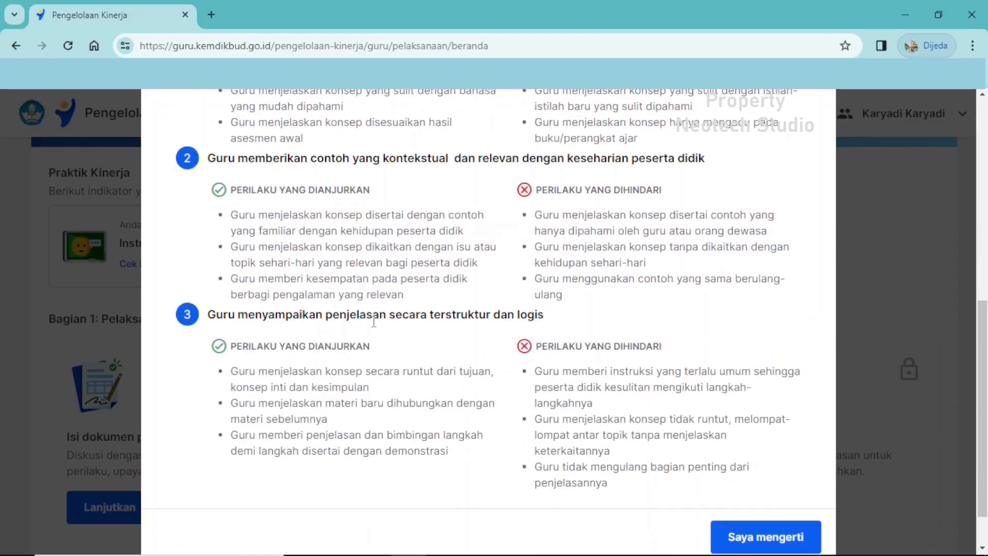
scroll(375, 309, "up", 4)
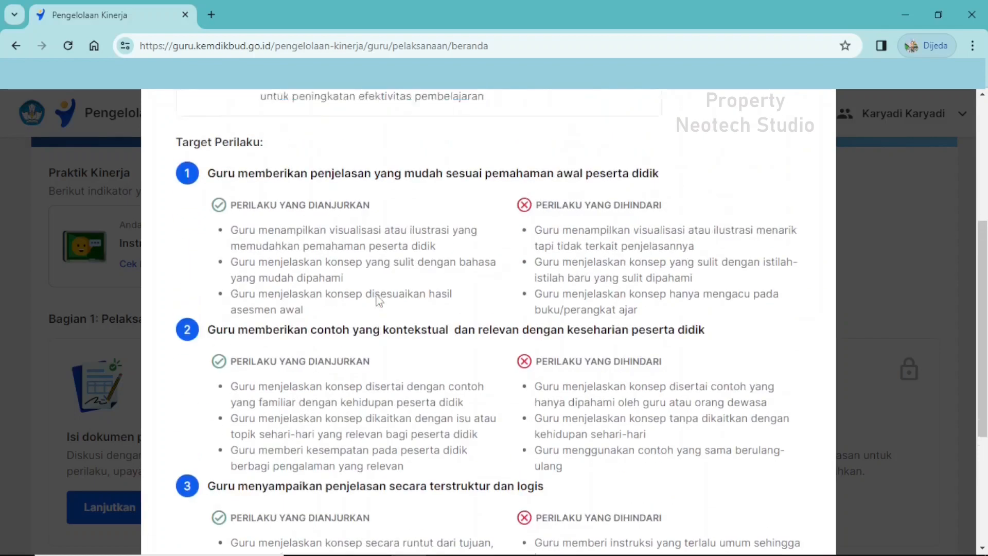
Highlight the heading of Target Perilaku 1 and each of its recommended behaviours while reading the rubric.
left_click_drag(210, 221, 659, 225)
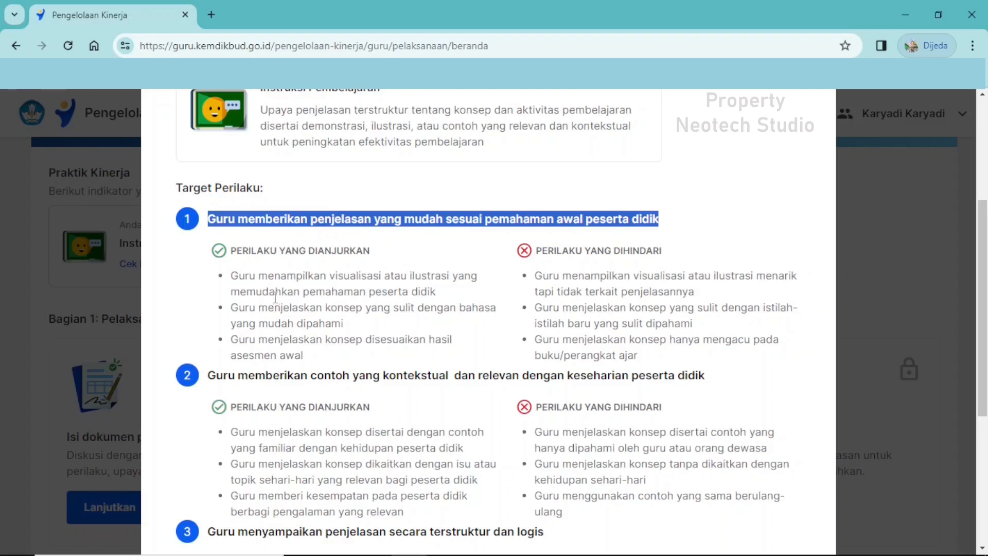
left_click_drag(234, 254, 373, 261)
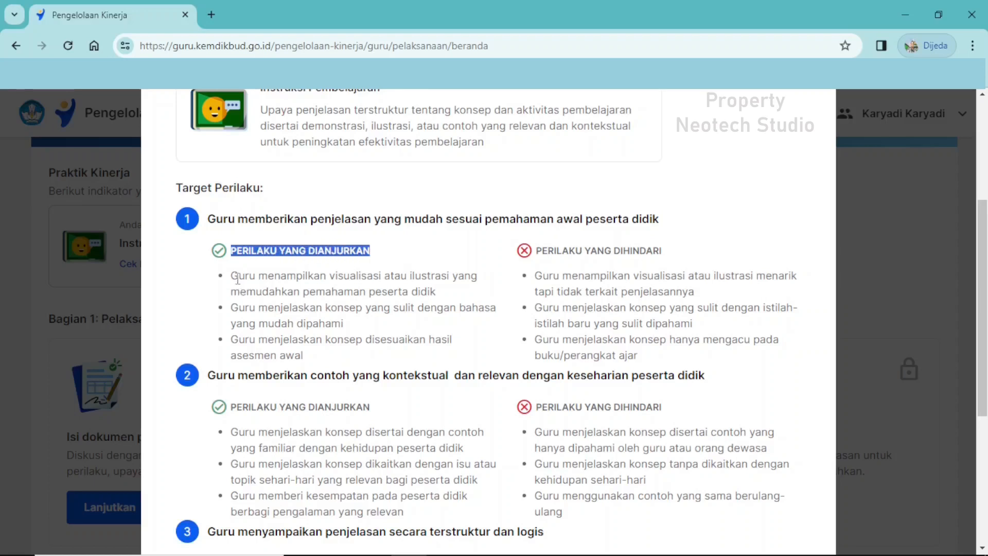
left_click_drag(235, 275, 479, 296)
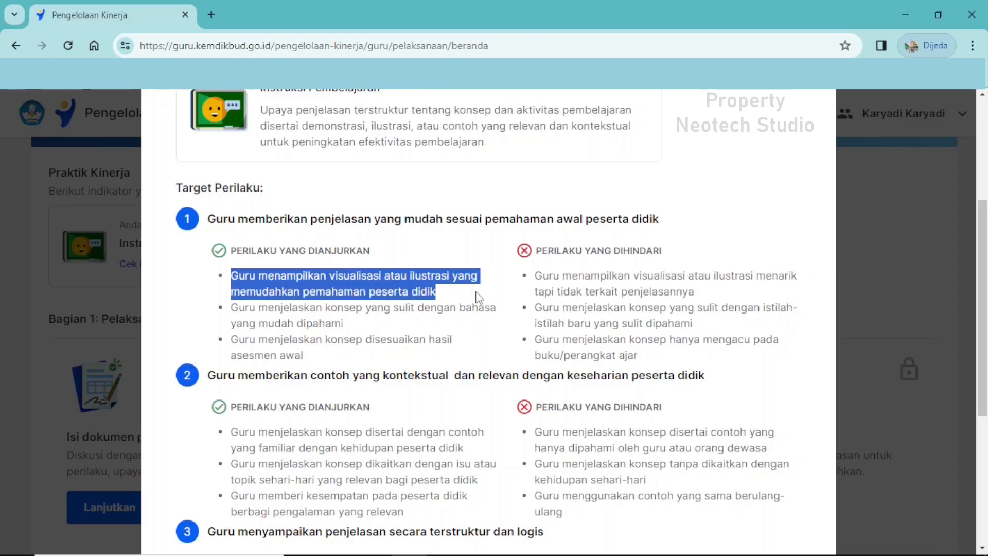
left_click_drag(233, 308, 497, 329)
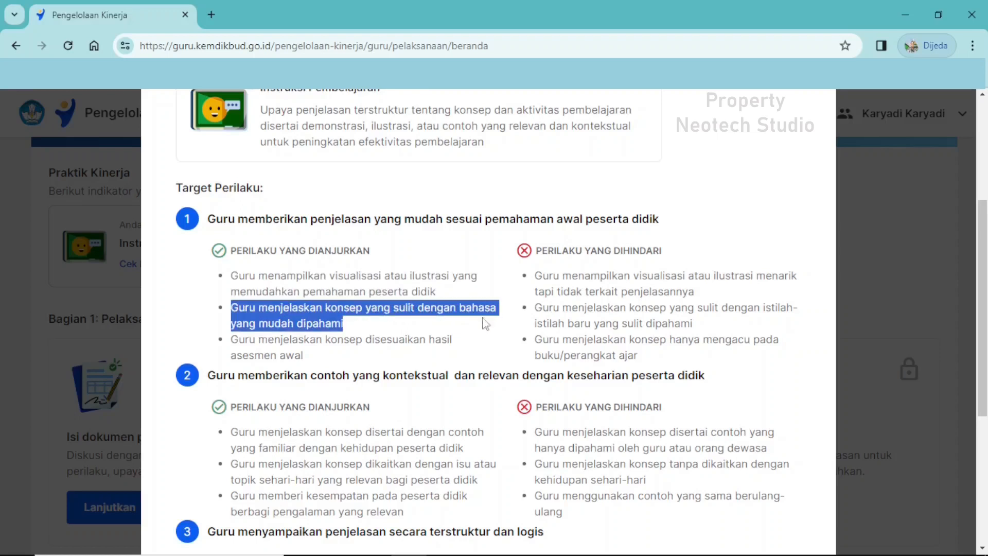
left_click_drag(232, 340, 339, 333)
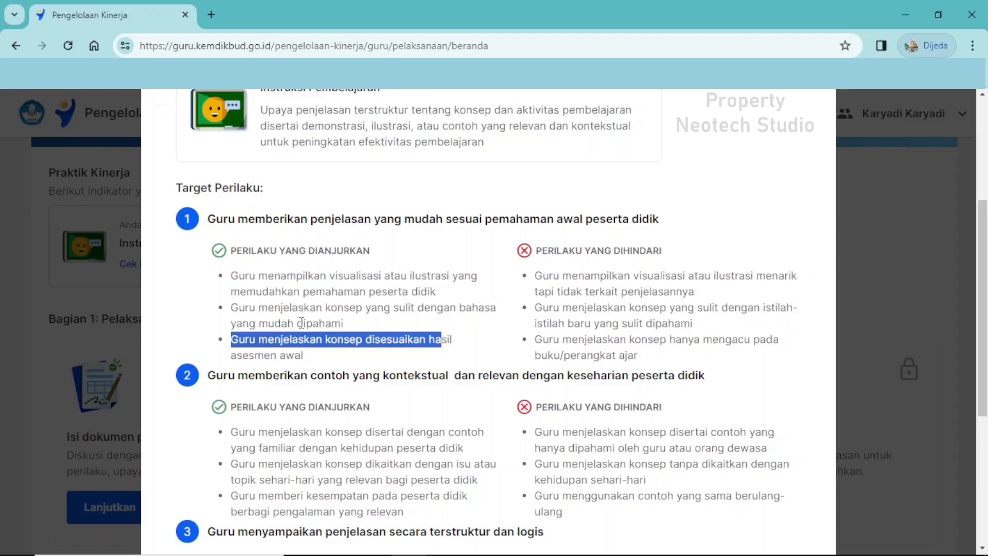
Highlight the Target Perilaku 2 heading and examine its recommended behaviours alongside the ones to avoid.
scroll(301, 322, "down", 3)
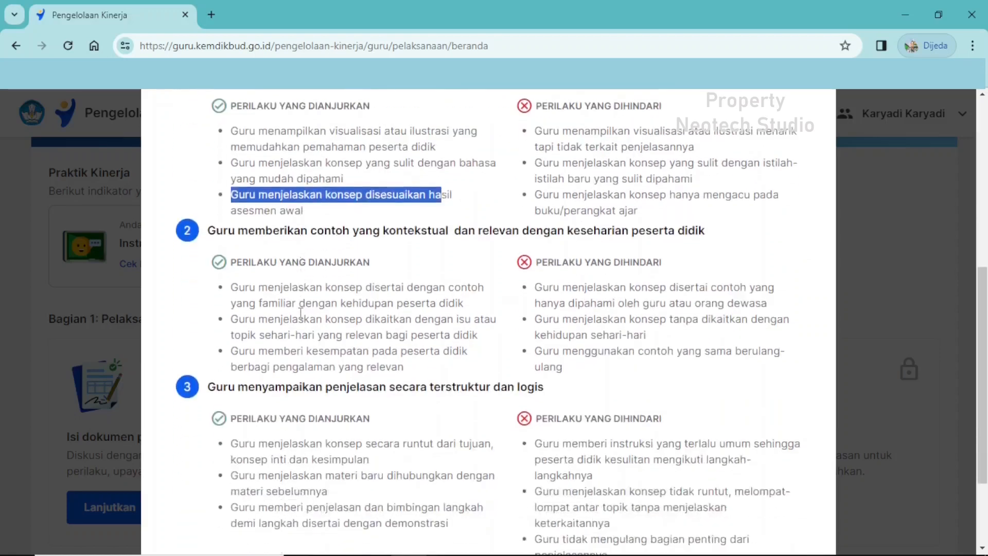
left_click_drag(208, 230, 700, 237)
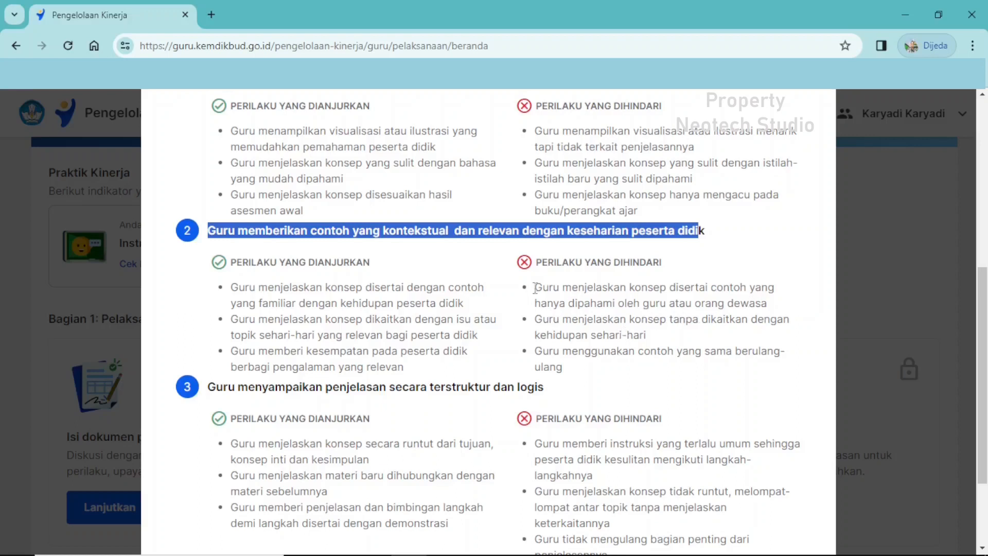
left_click_drag(536, 287, 768, 304)
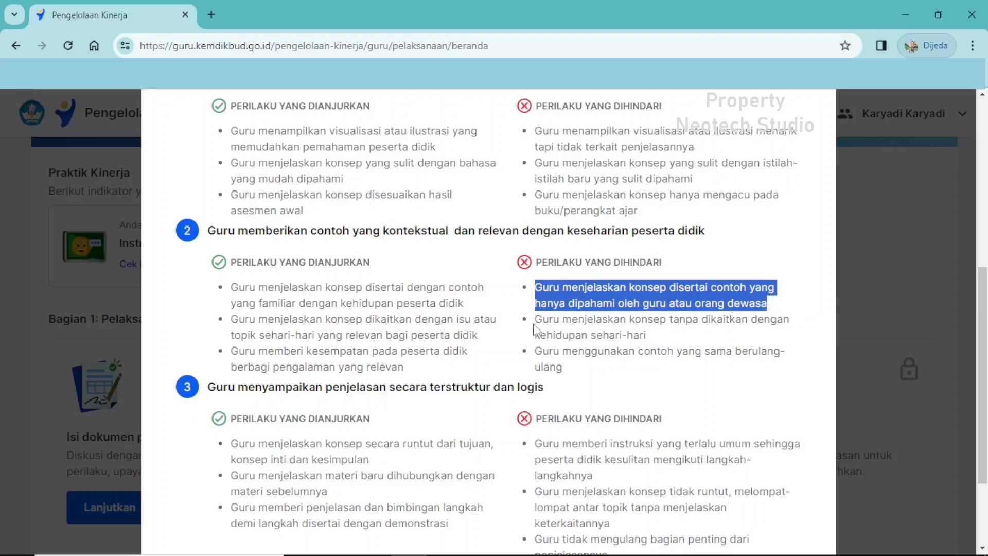
left_click_drag(536, 322, 775, 336)
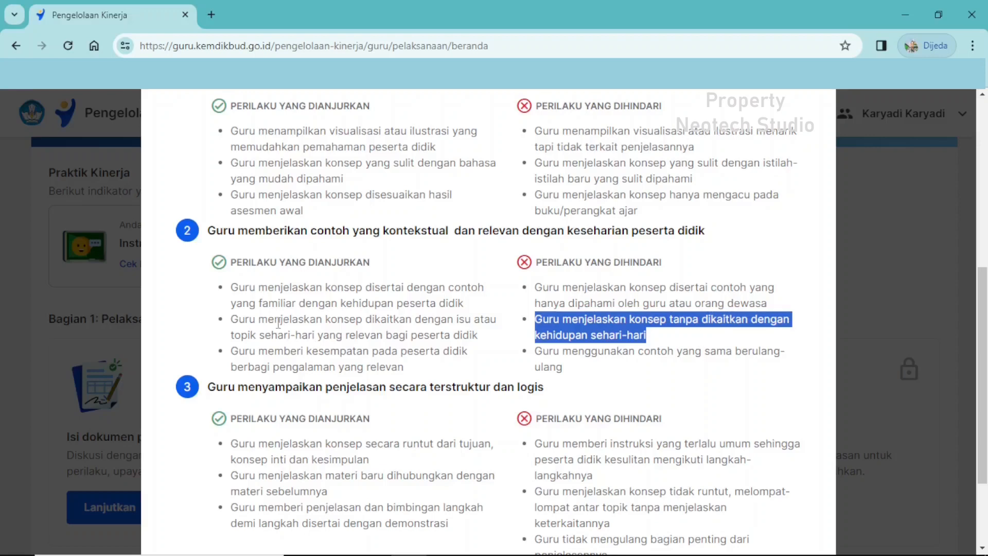
left_click_drag(232, 320, 484, 342)
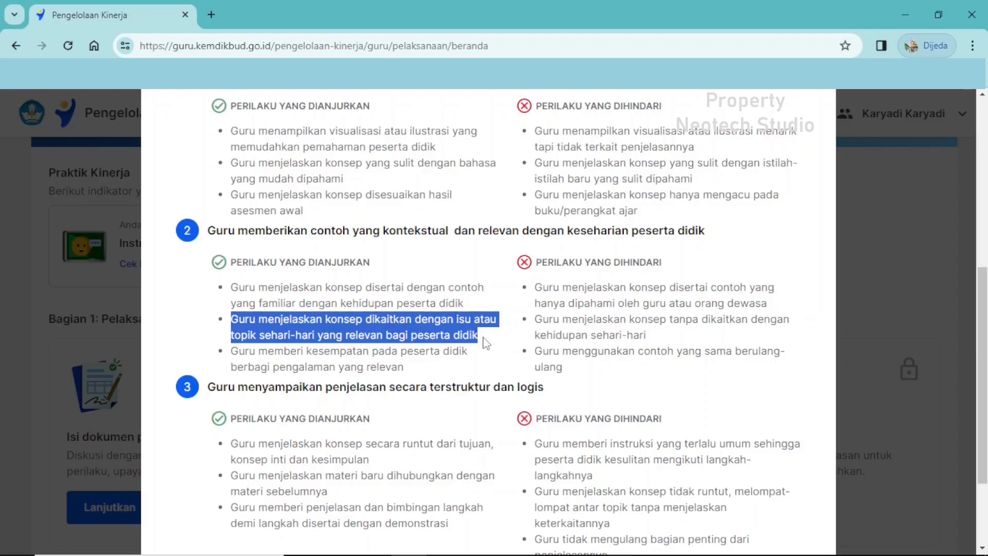
left_click(233, 352)
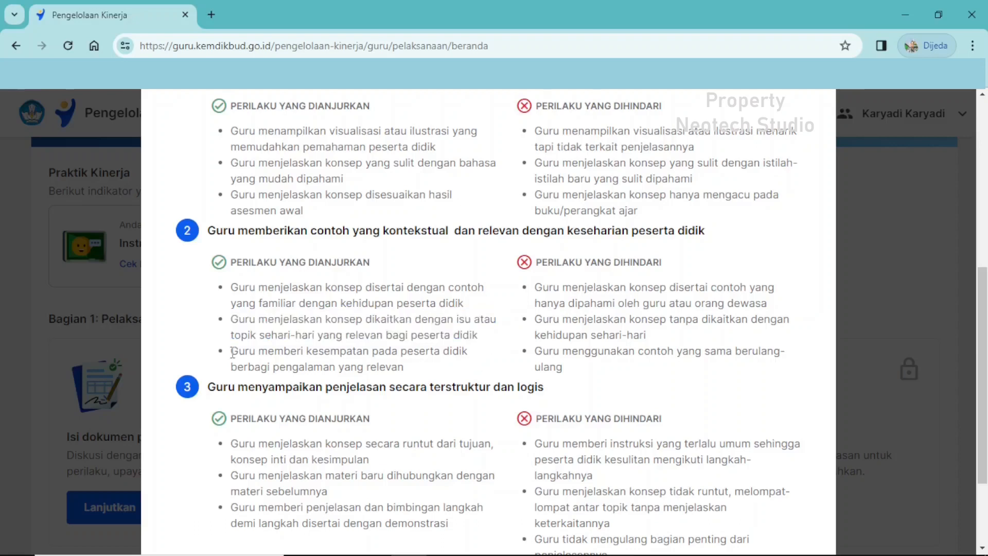
left_click_drag(233, 352, 456, 369)
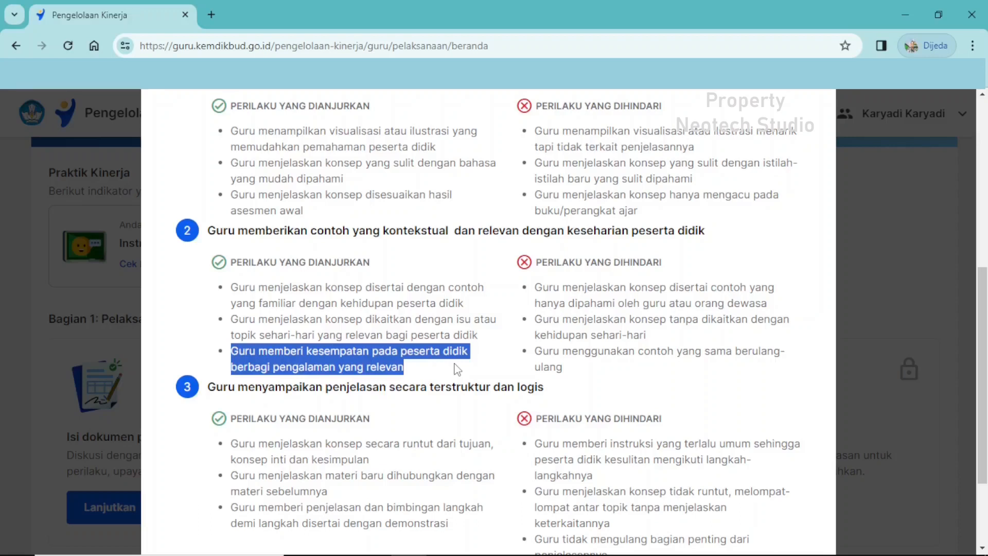
left_click_drag(535, 351, 712, 367)
scroll(687, 363, "down", 3)
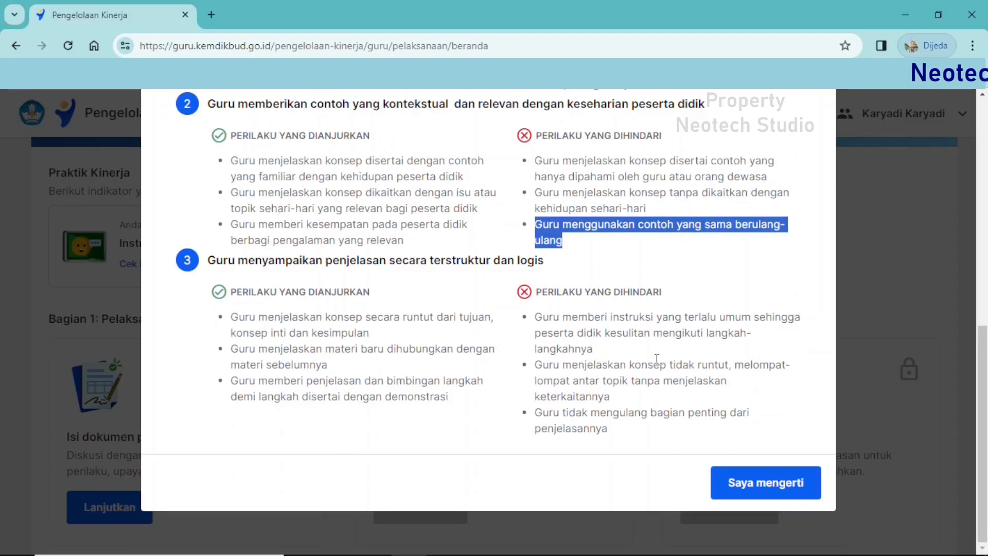
Compare the recommended and avoided behaviours under Target Perilaku 1, 2 and 3, and close the observation rubric.
scroll(654, 358, "up", 4)
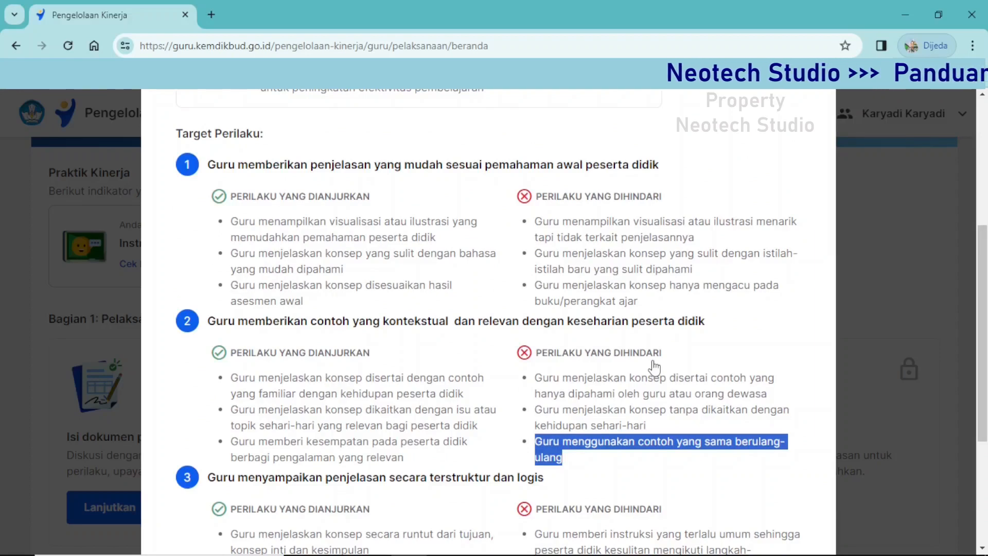
scroll(654, 366, "down", 1)
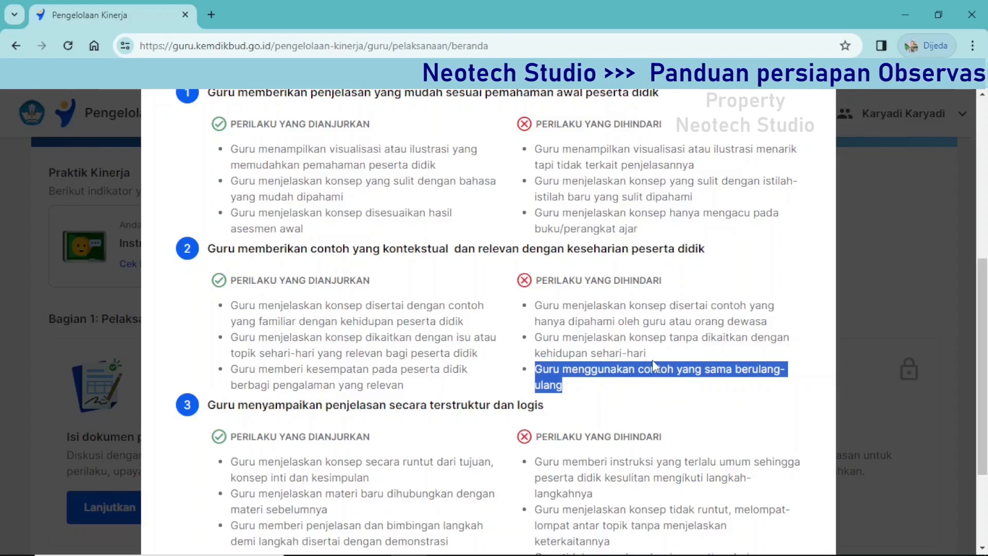
scroll(653, 360, "down", 3)
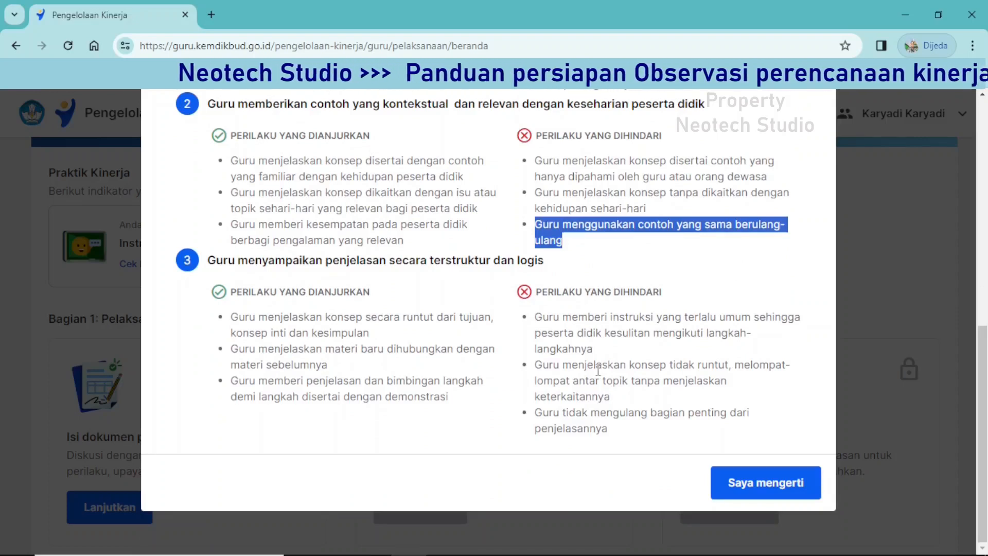
scroll(598, 369, "up", 5)
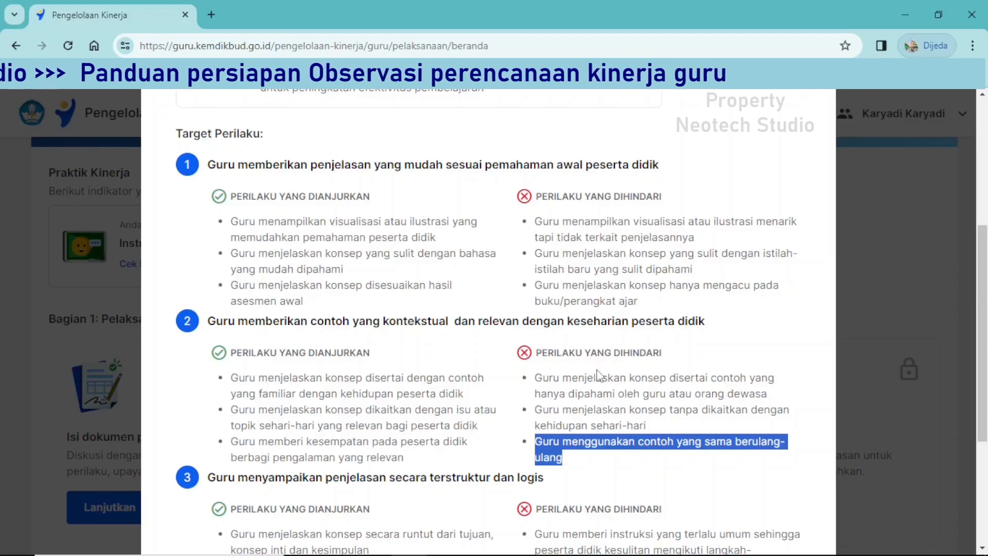
scroll(598, 373, "down", 5)
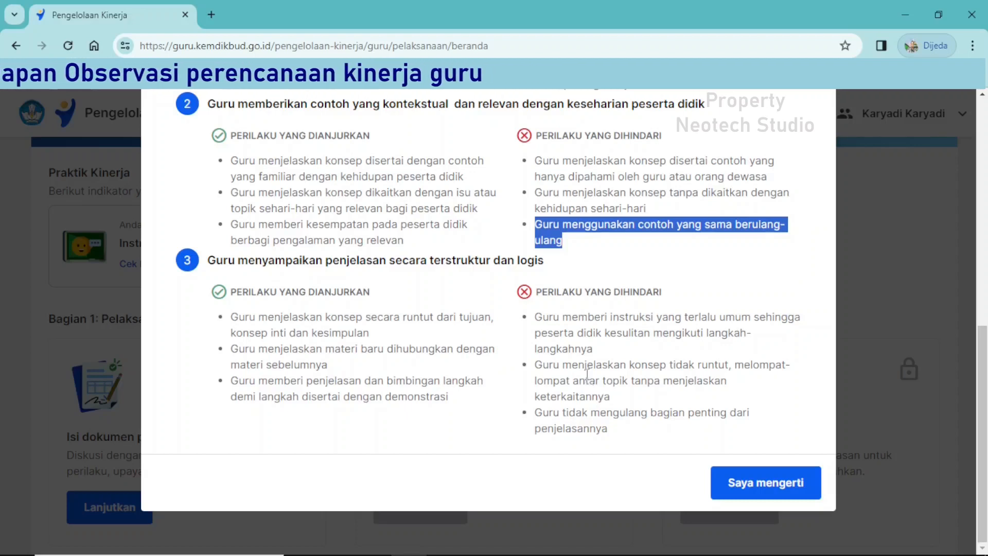
left_click(774, 497)
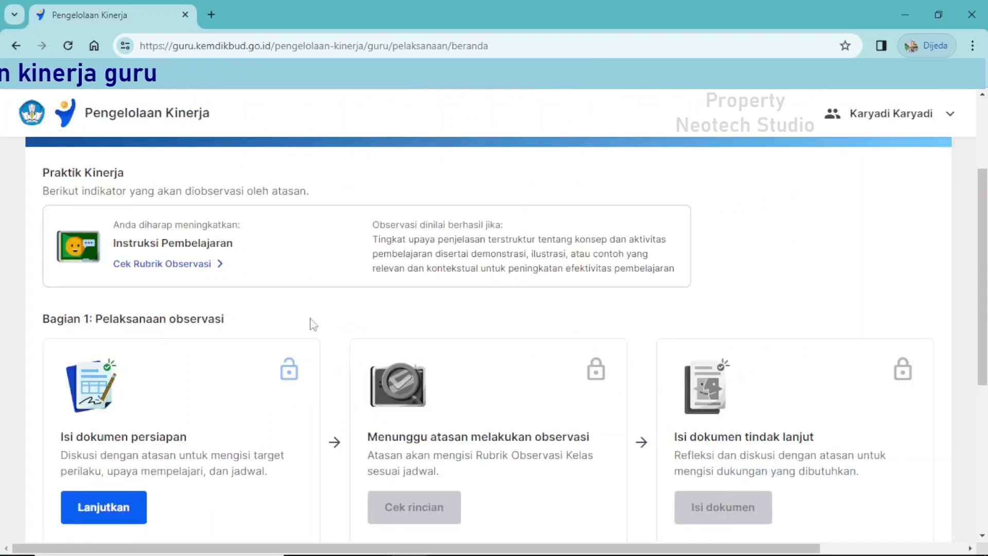
Examine the stages under Bagian 1: Pelaksanaan observasi and Bagian 2: Tindak lanjut observasi.
scroll(206, 311, "down", 3)
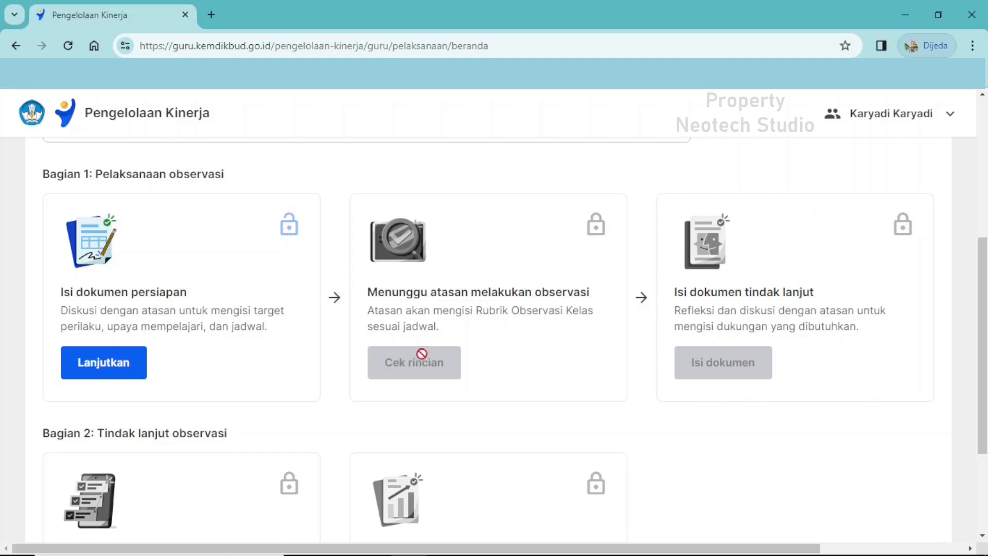
scroll(499, 350, "down", 3)
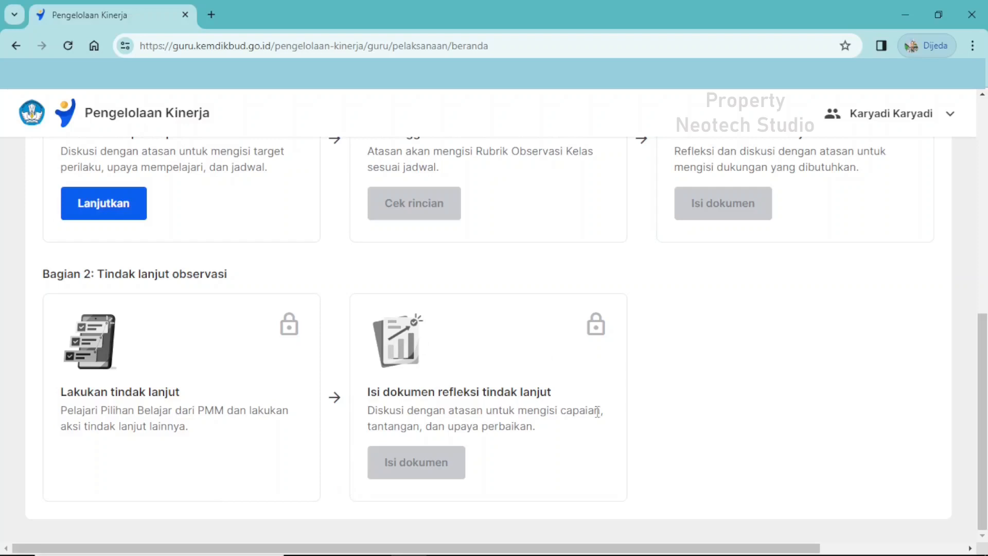
scroll(555, 427, "up", 1)
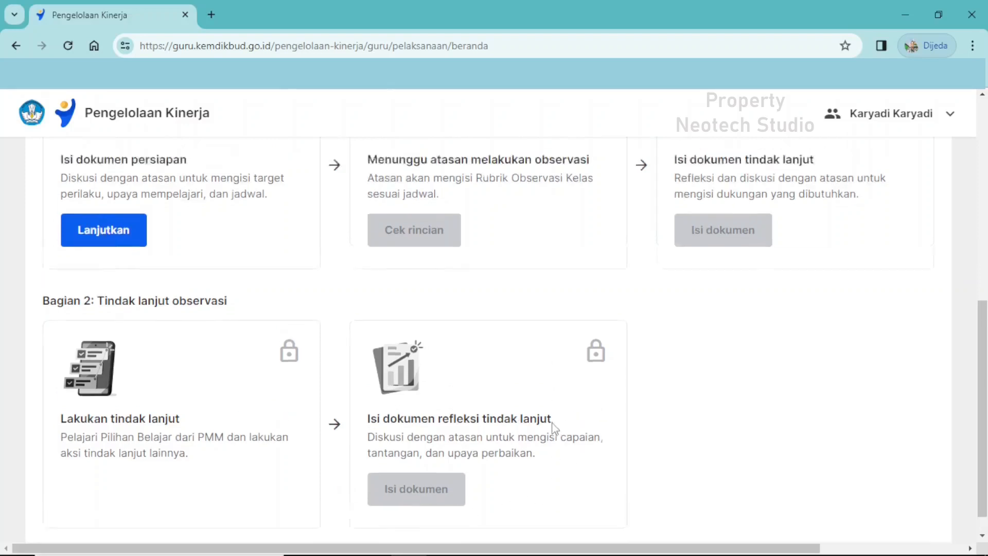
scroll(554, 427, "up", 7)
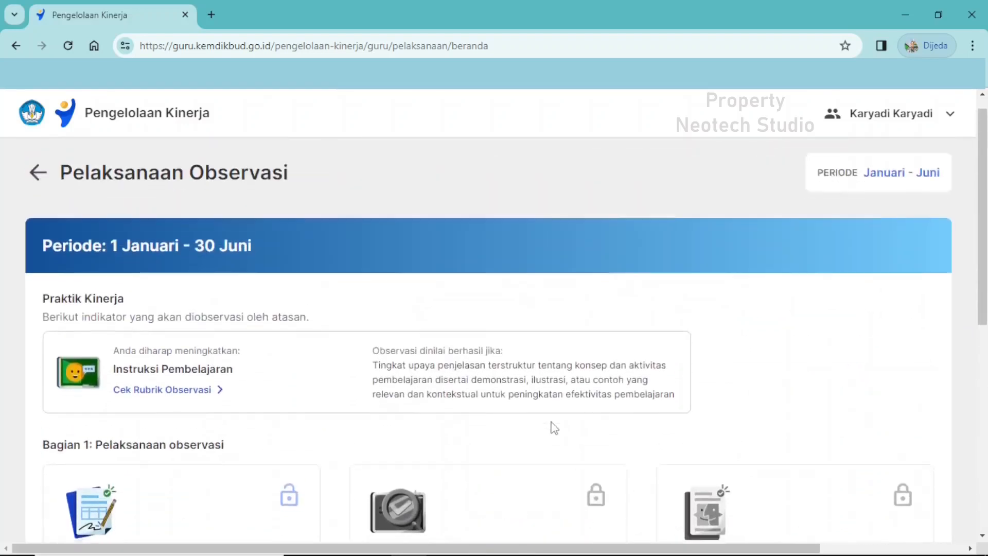
Open the Dokumen Persiapan form from the Isi dokumen persiapan stage and go to its Target Perilaku question.
scroll(554, 427, "down", 4)
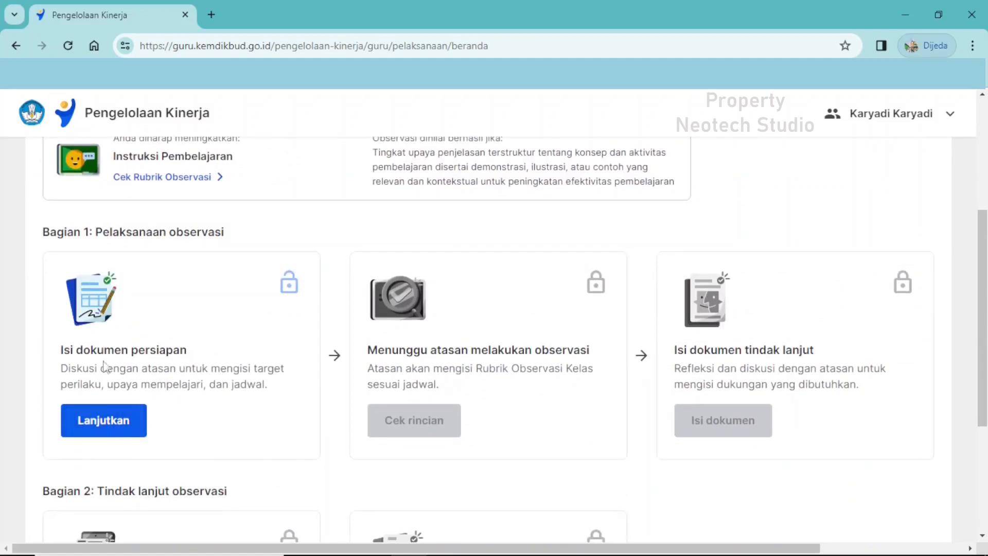
left_click(102, 423)
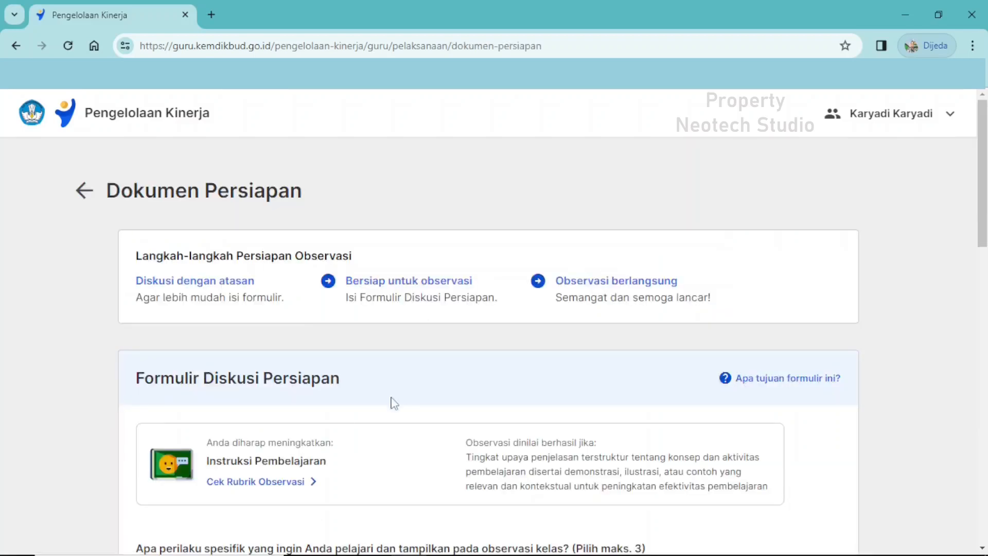
scroll(416, 372, "down", 4)
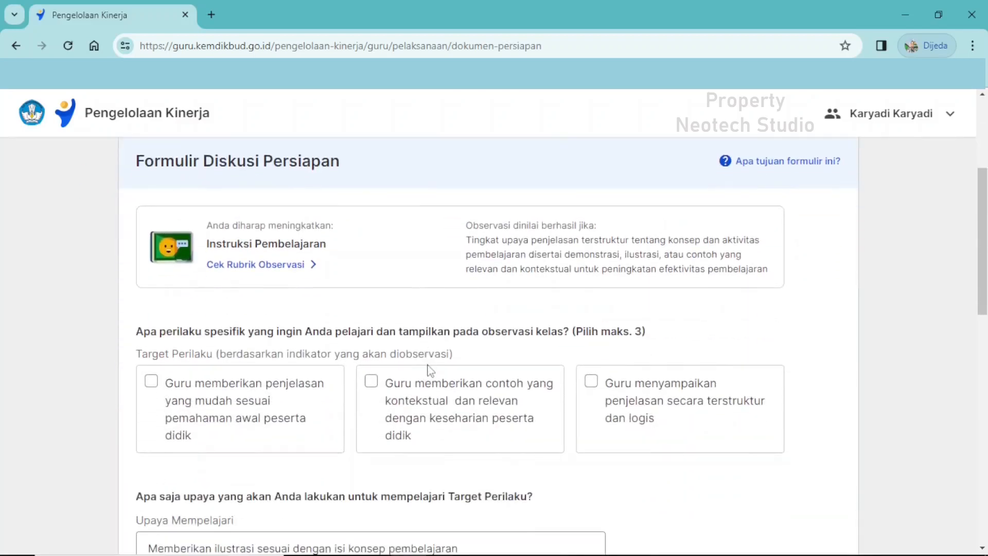
scroll(430, 369, "down", 1)
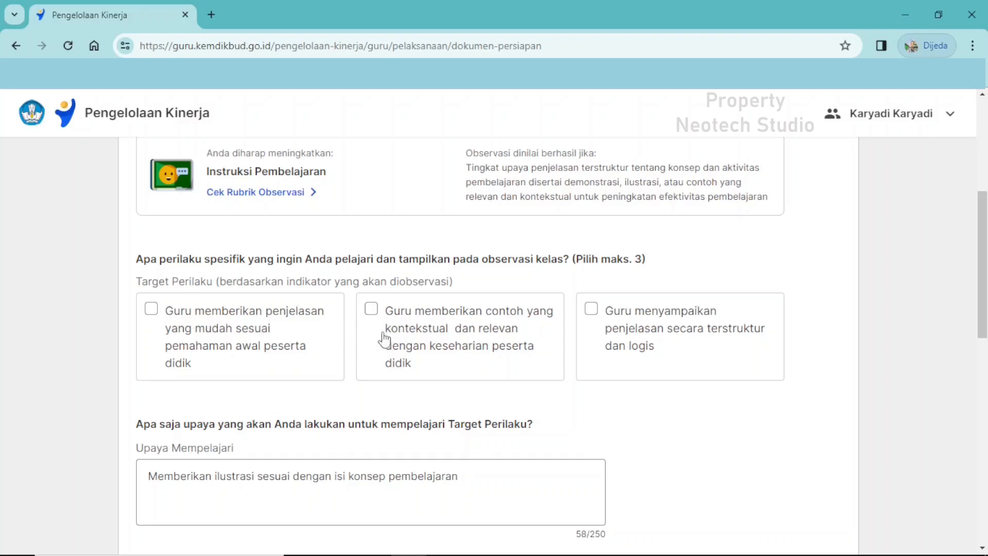
Consult the Rubrik Observasi from the form, highlight the recommended behaviours of Target Perilaku 2, and close the rubric.
left_click(287, 201)
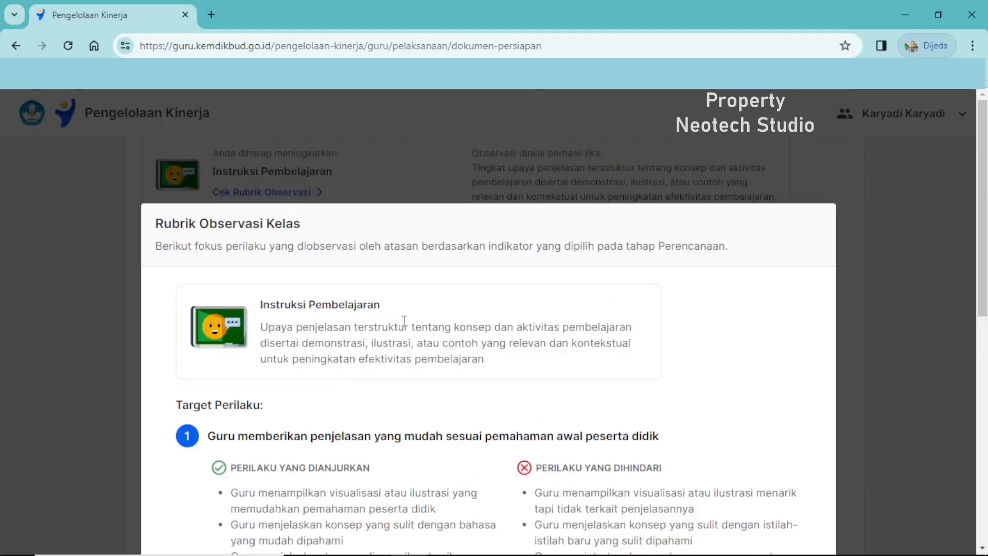
scroll(404, 316, "down", 4)
scroll(440, 350, "down", 3)
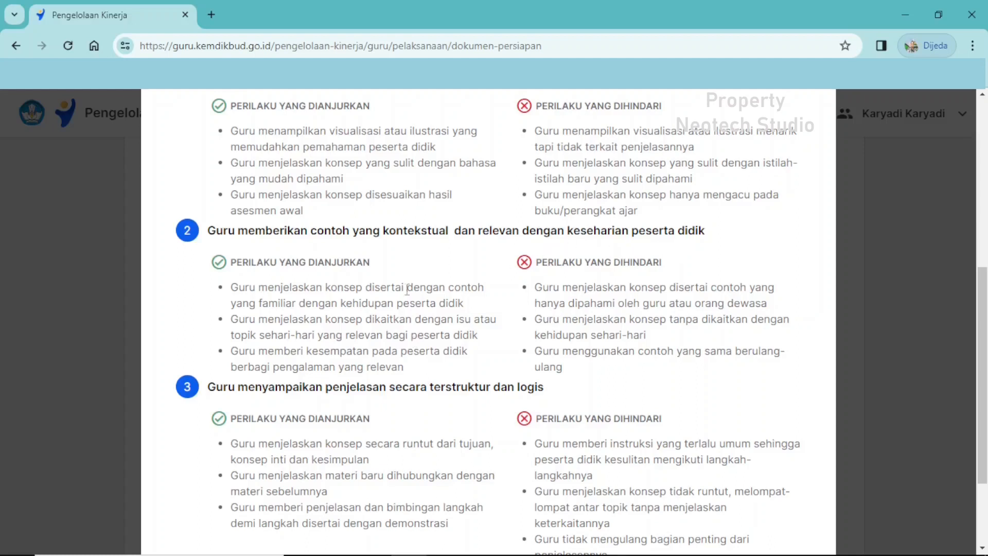
left_click_drag(234, 287, 404, 378)
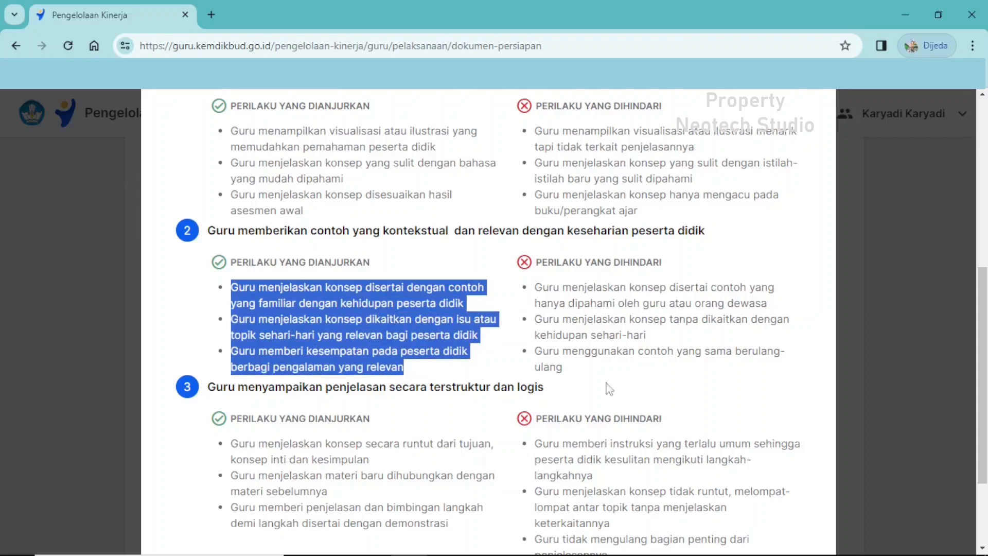
scroll(610, 389, "down", 3)
left_click(751, 489)
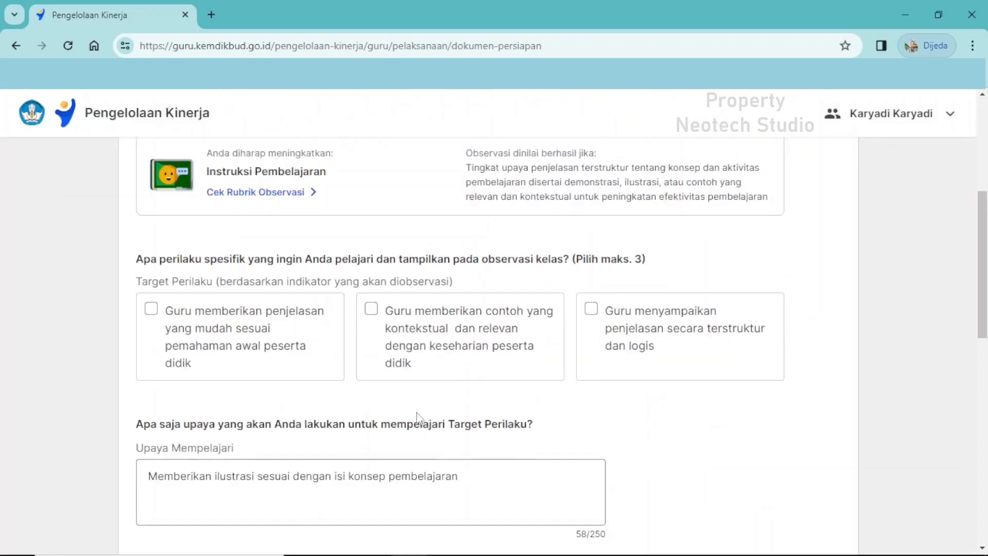
Select "Guru memberikan contoh yang kontekstual dan relevan dengan keseharian peserta didik" as the Target Perilaku.
left_click(375, 311)
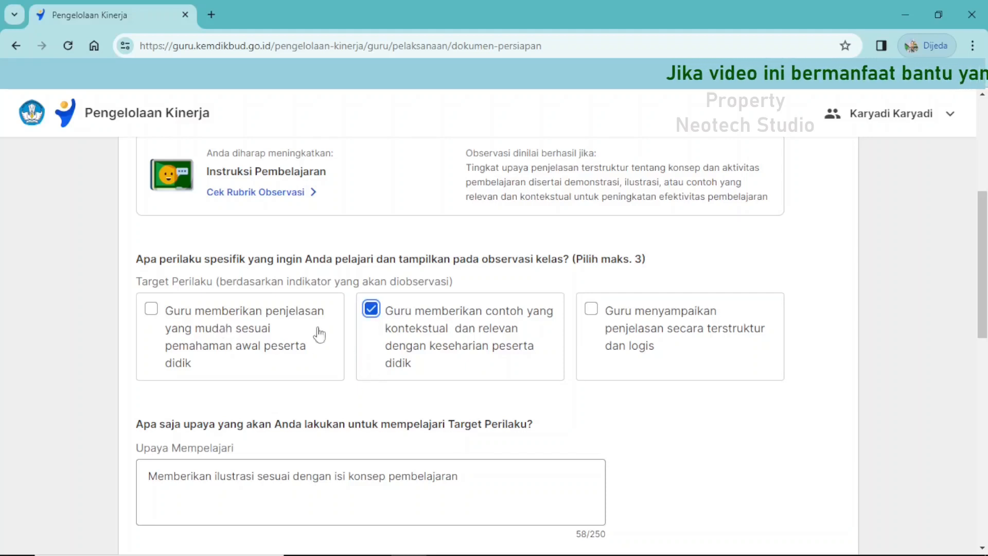
left_click(154, 310)
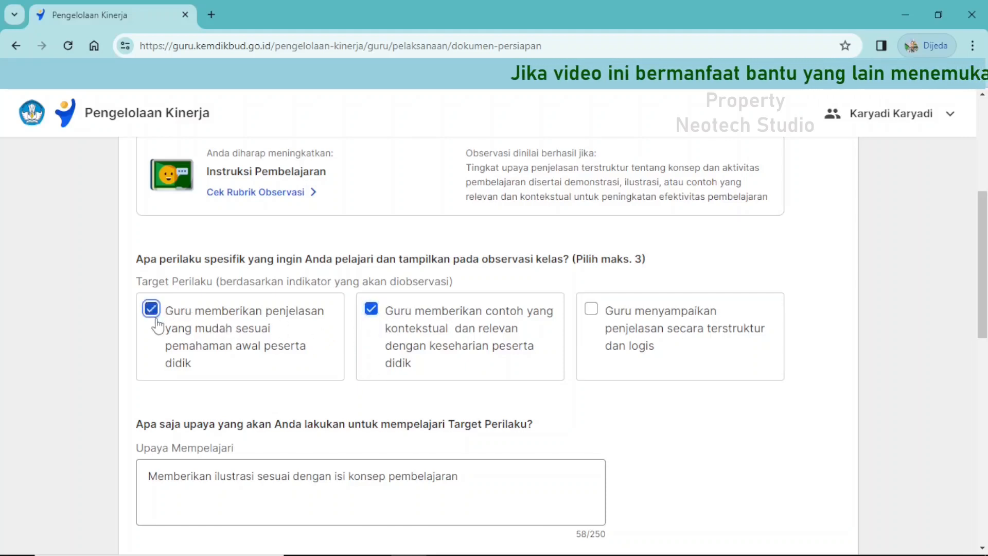
left_click(150, 309)
left_click(589, 315)
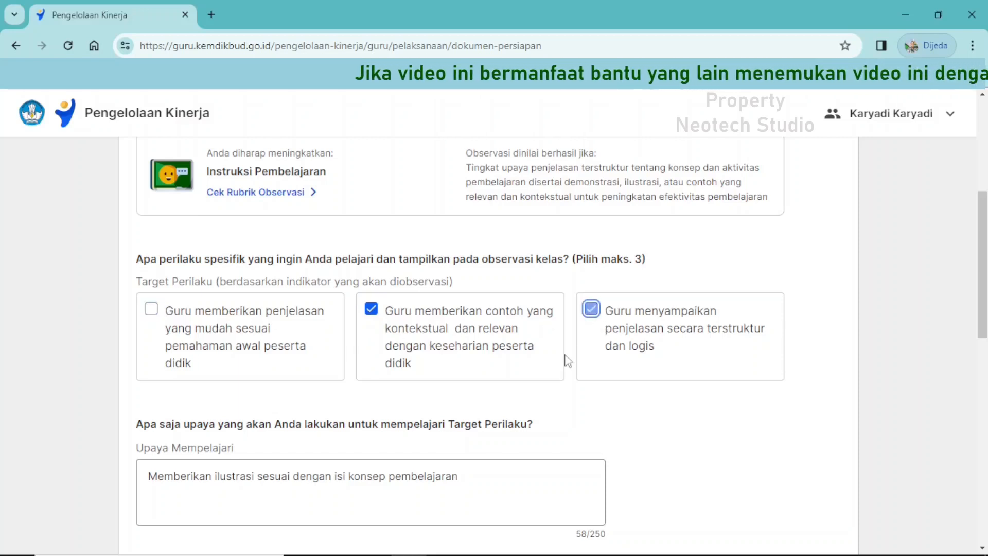
left_click(590, 315)
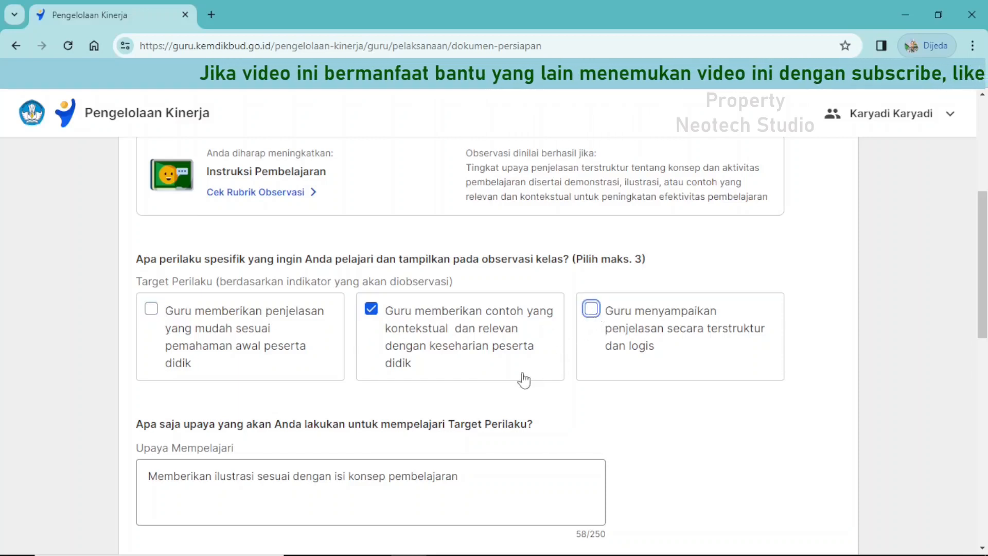
left_click(156, 312)
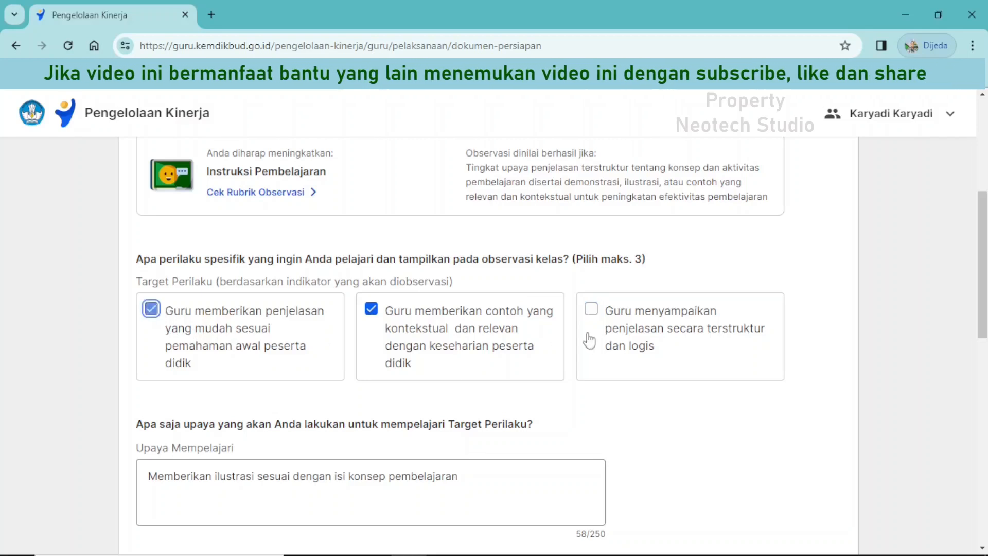
left_click(590, 312)
left_click(591, 309)
left_click(150, 308)
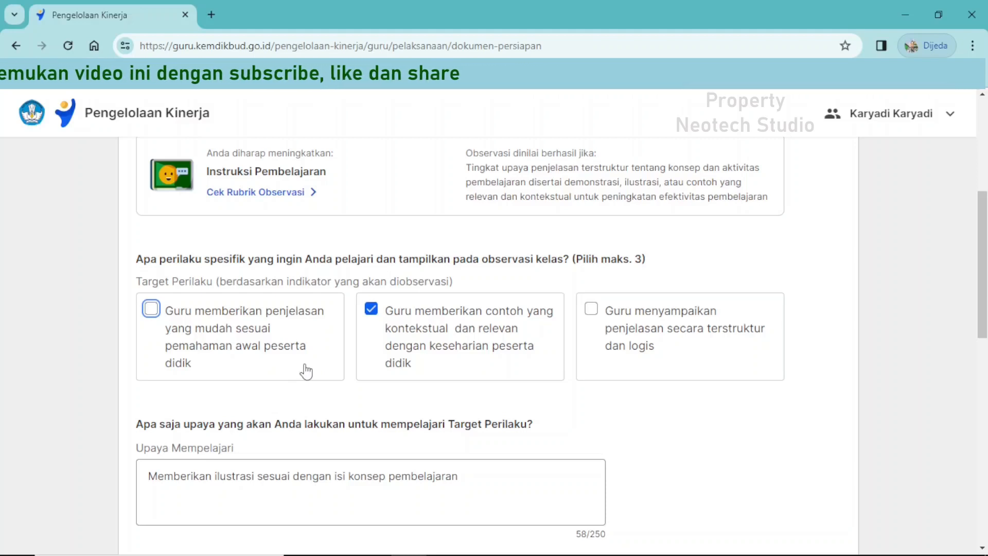
Highlight the prefilled answer in Upaya Mempelajari to review the planned effort for learning the Target Perilaku.
scroll(304, 366, "down", 3)
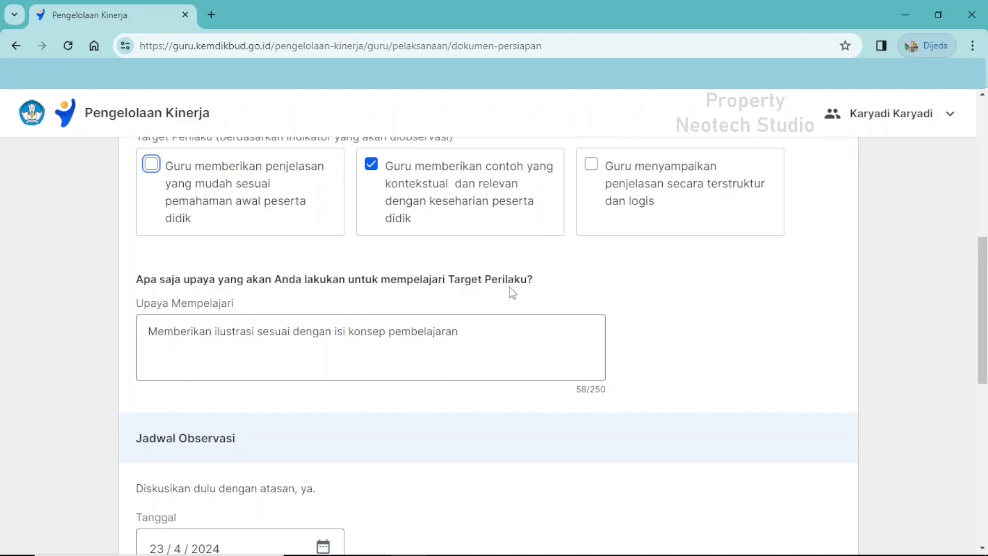
left_click(187, 336)
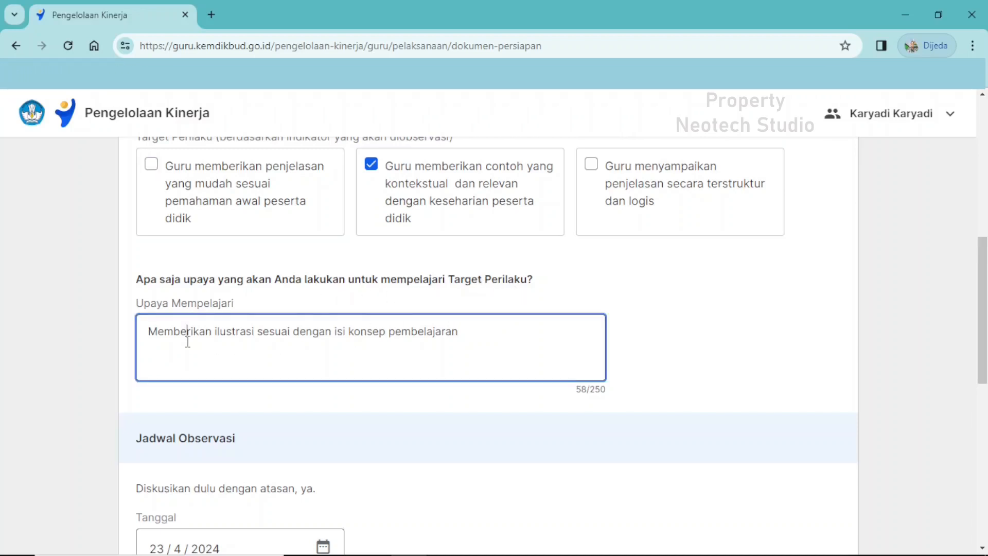
left_click_drag(148, 335, 462, 338)
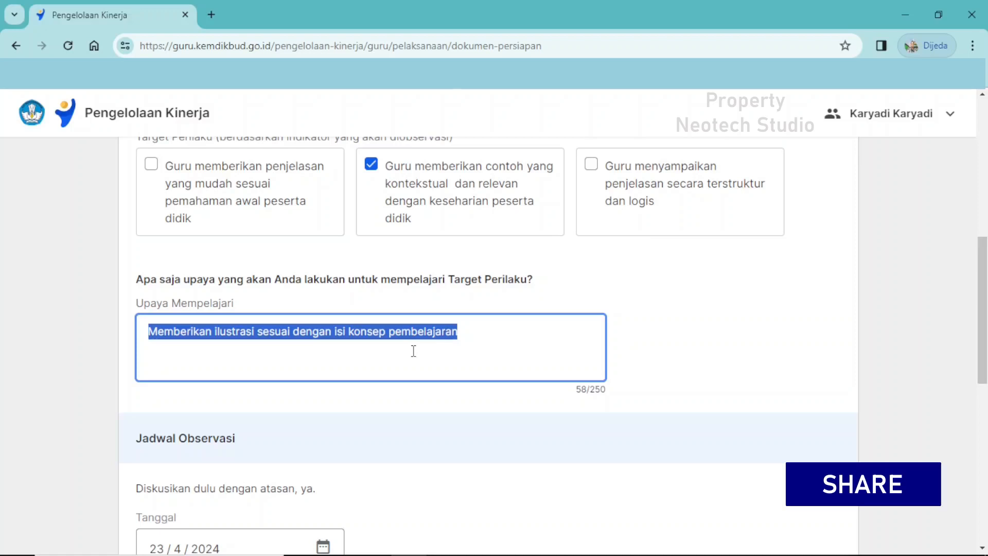
View the Jadwal Observasi section and check the Tanggal calendar, closing it without choosing another date.
scroll(414, 351, "down", 2)
scroll(415, 356, "down", 1)
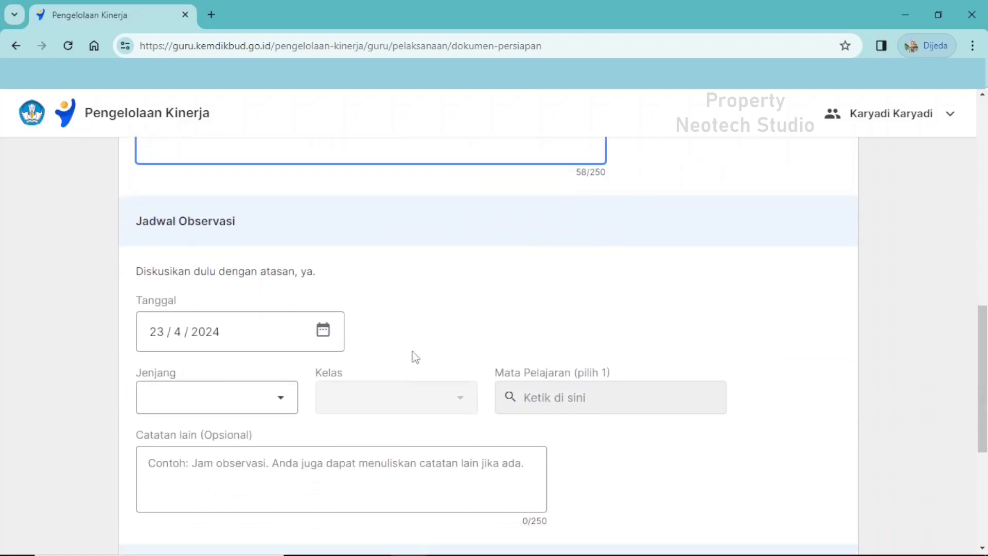
scroll(415, 357, "down", 2)
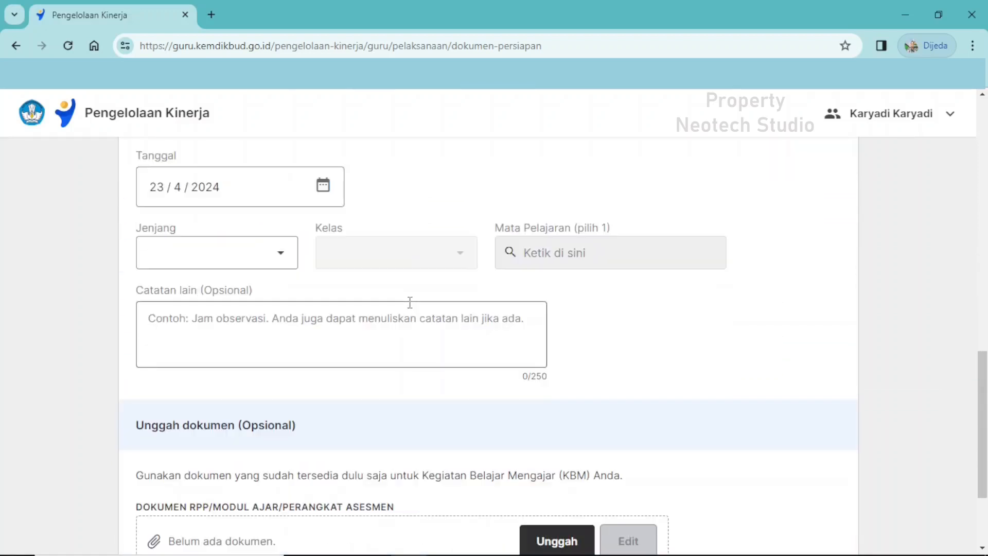
left_click(325, 190)
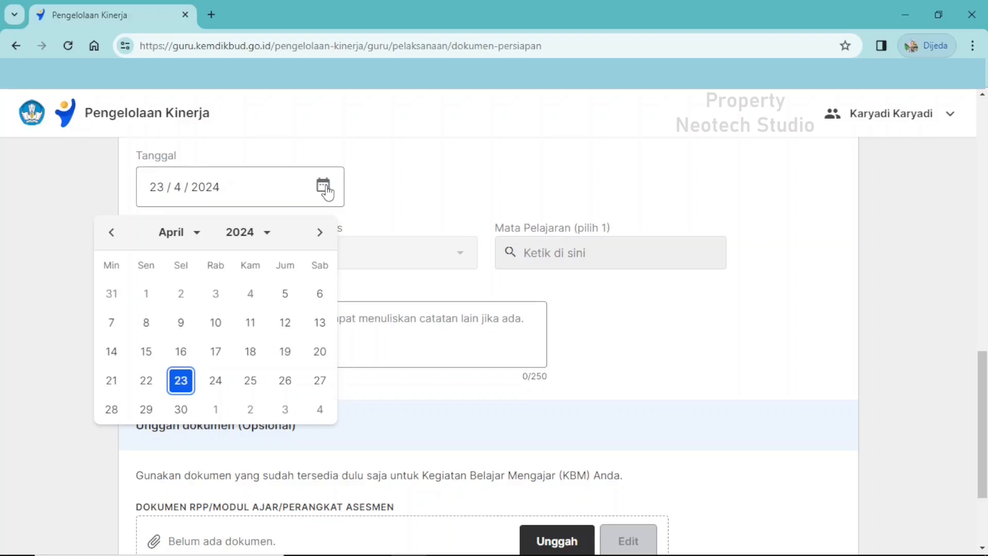
left_click(399, 189)
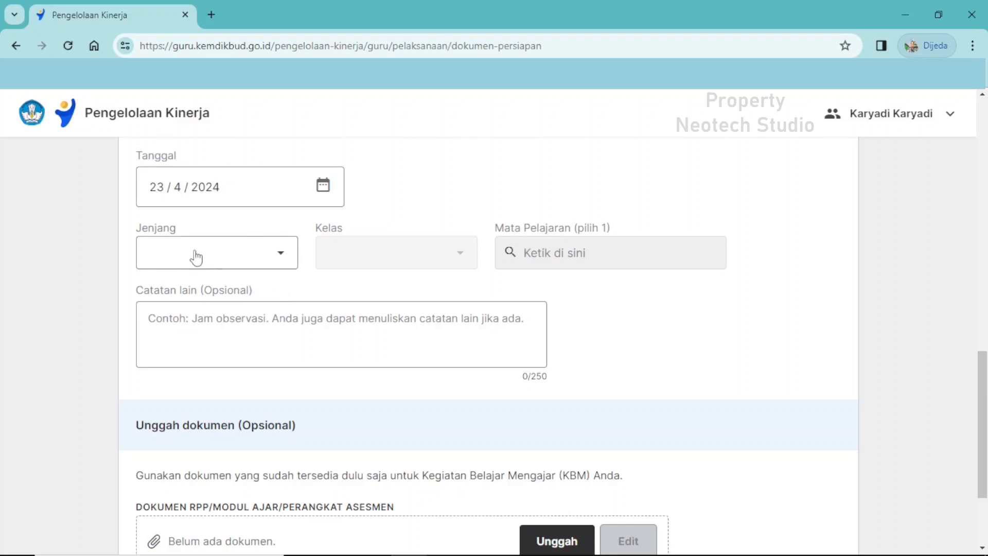
Set the observation schedule's Jenjang to SMP and its Kelas to Kelas 7.
left_click(281, 256)
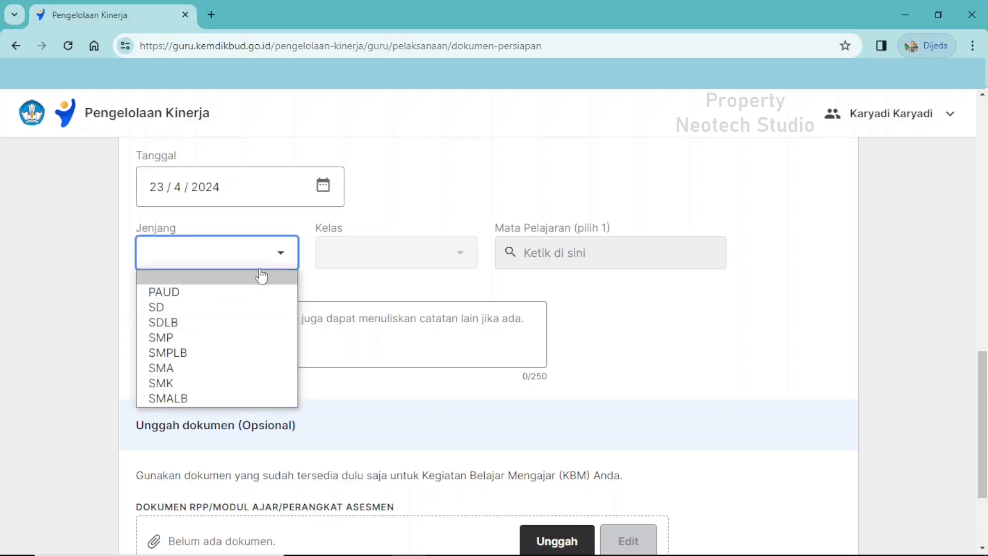
left_click(191, 338)
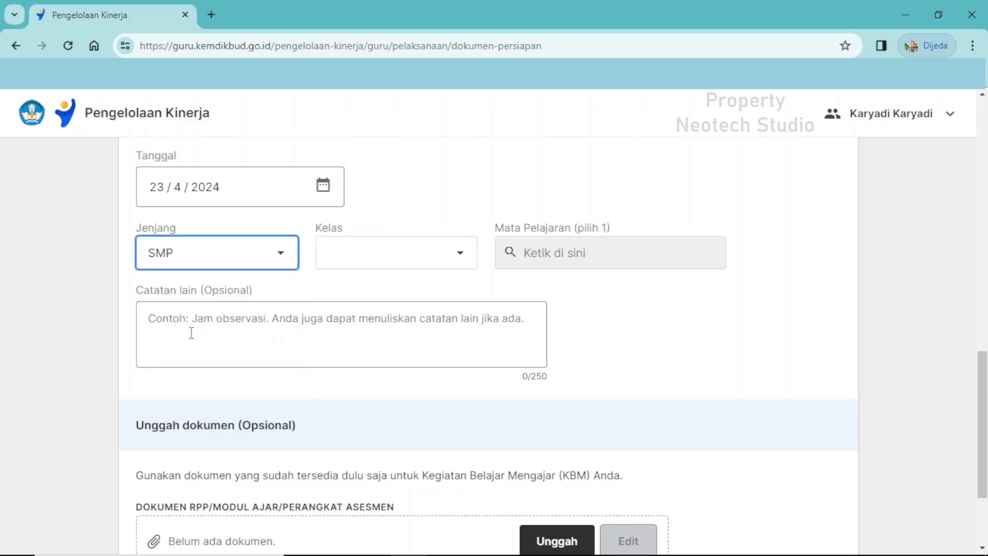
left_click(459, 254)
left_click(432, 283)
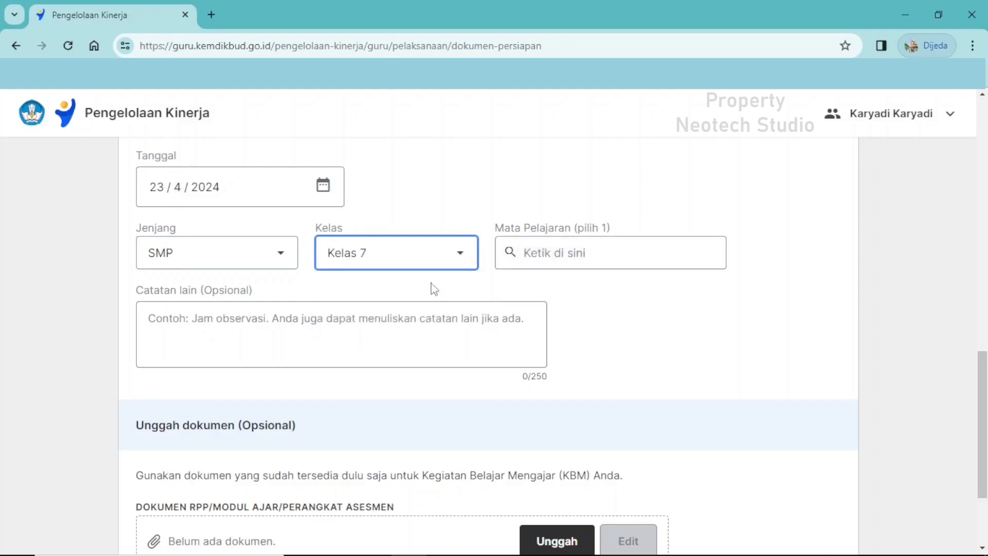
Set the observation schedule's Mata Pelajaran to Informatika.
left_click(552, 254)
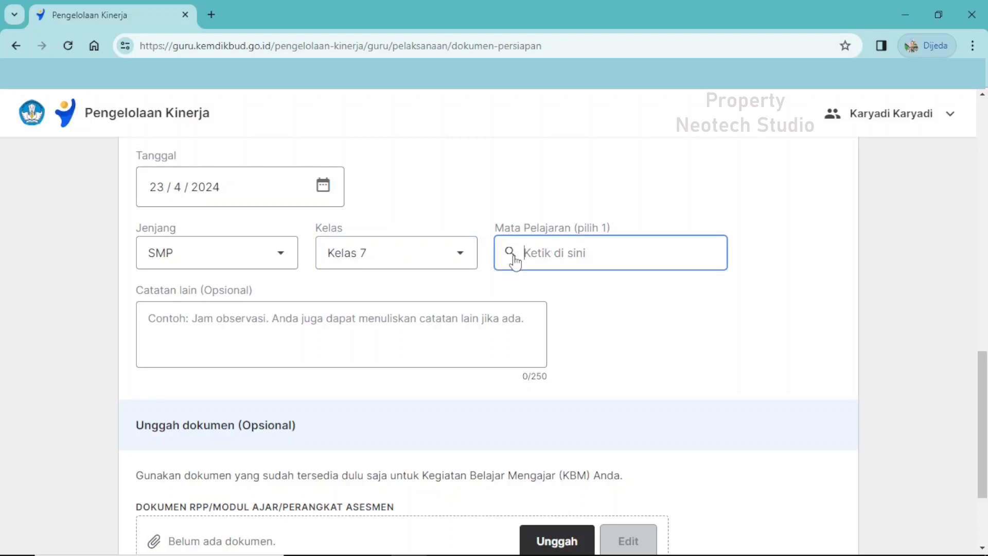
type("info")
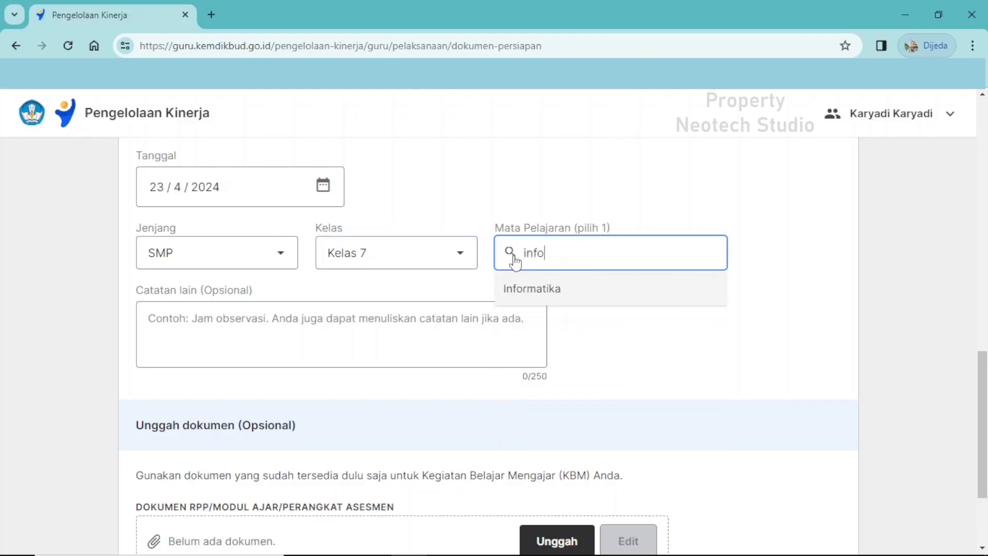
left_click(532, 291)
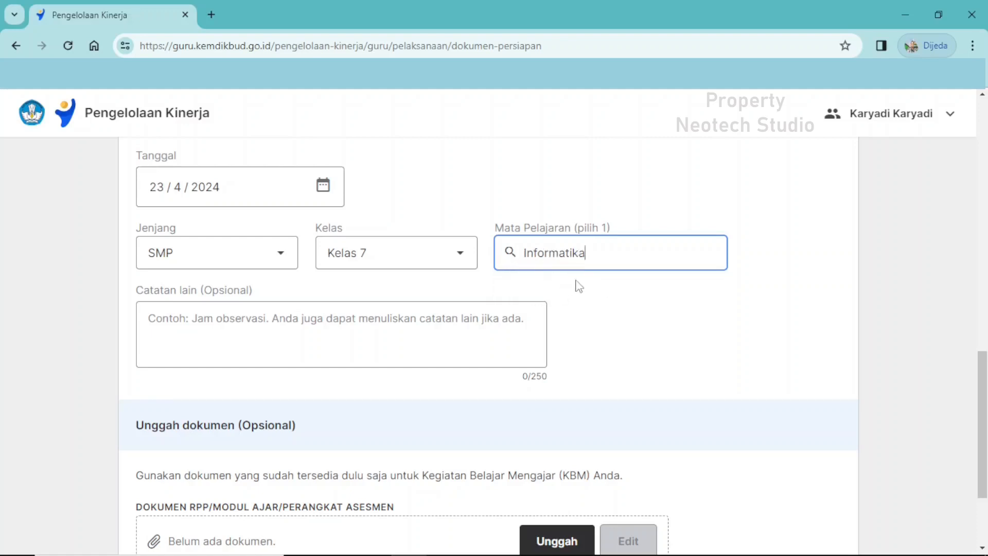
Enter "Jam observasi adalah pukul 8.10 - 09.10 di kelas VII H" as the optional Catatan lain.
left_click(202, 329)
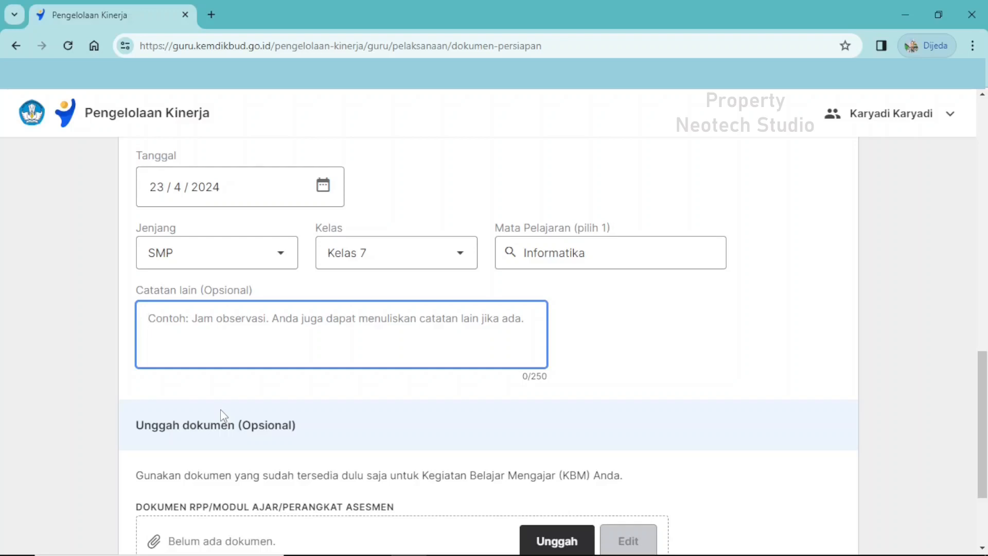
type("Jam observasi a")
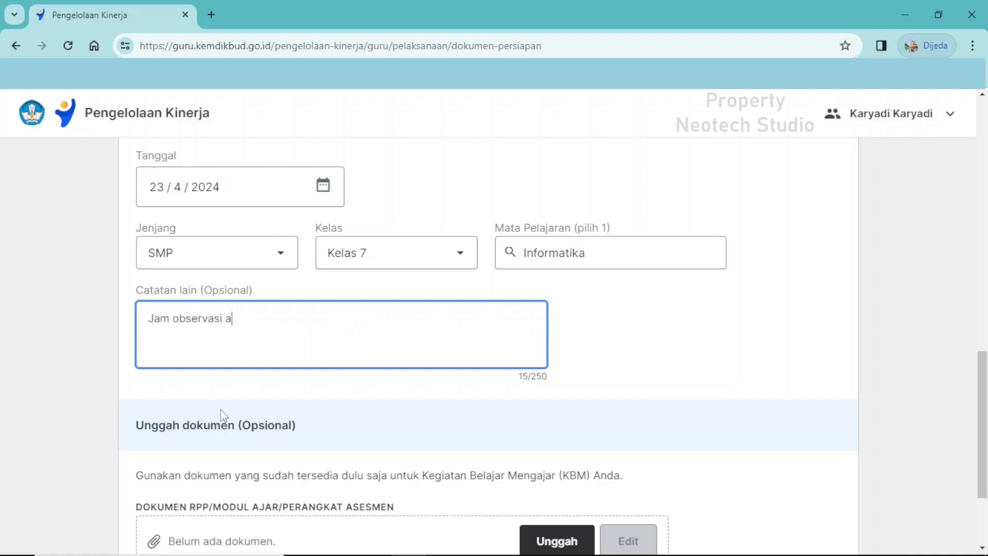
type("dalah pukul 8.1")
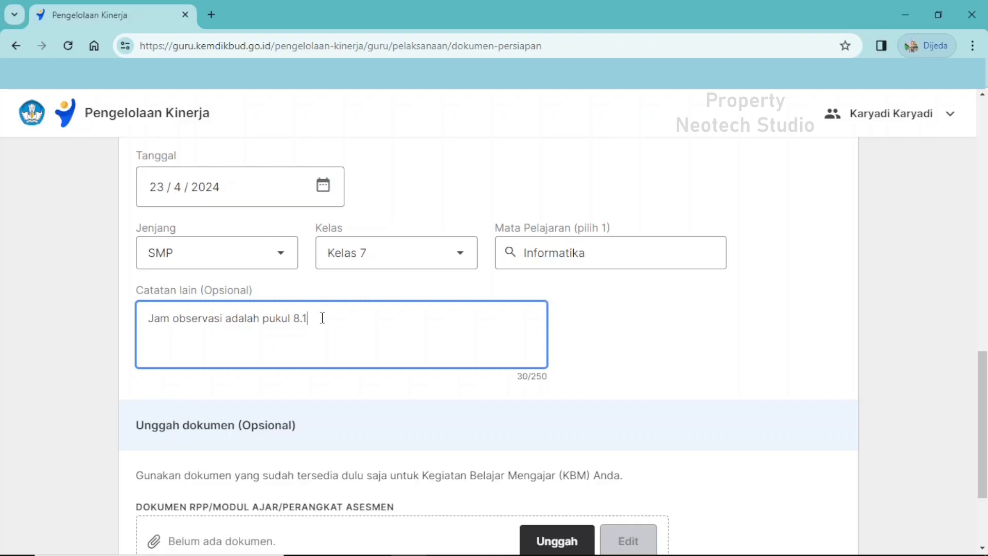
type("0 - 09.")
type("10")
type("9.1")
type("0 di ")
type("kelas ")
type("VII ")
type("H")
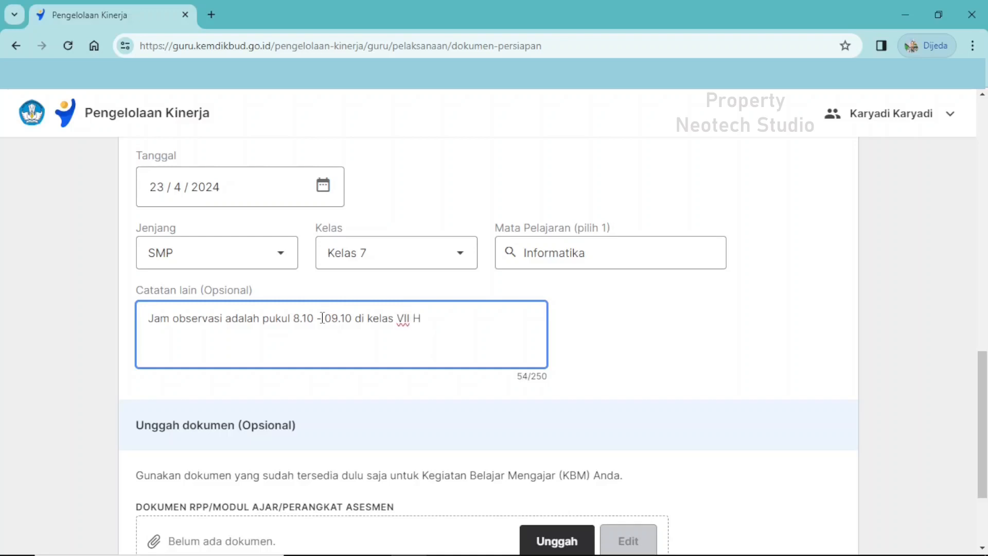
left_click(378, 401)
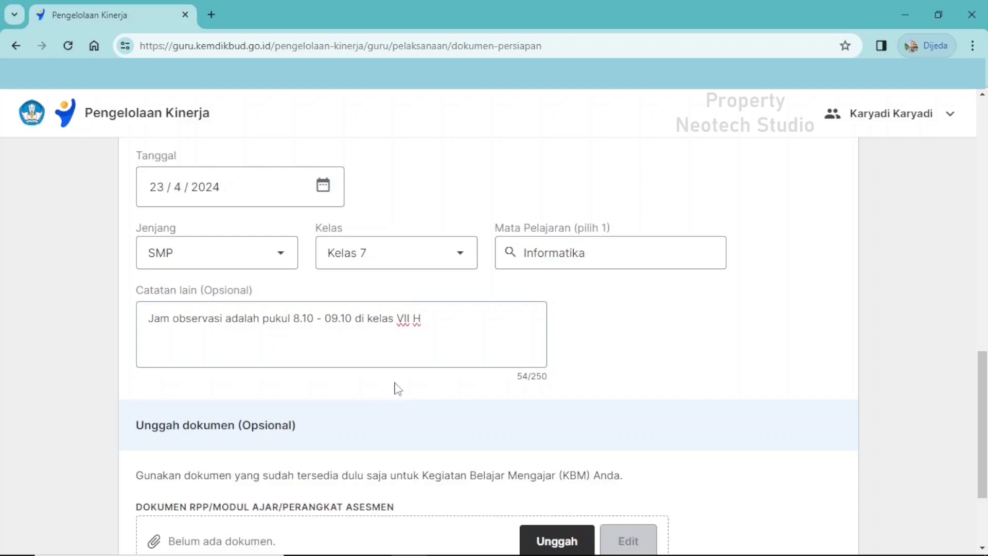
Attach "modul 6 analisis data informatika kelas 7.pdf" from the RPP/Modul Ajar category of Bukti Karya as the supporting document.
scroll(408, 383, "down", 1)
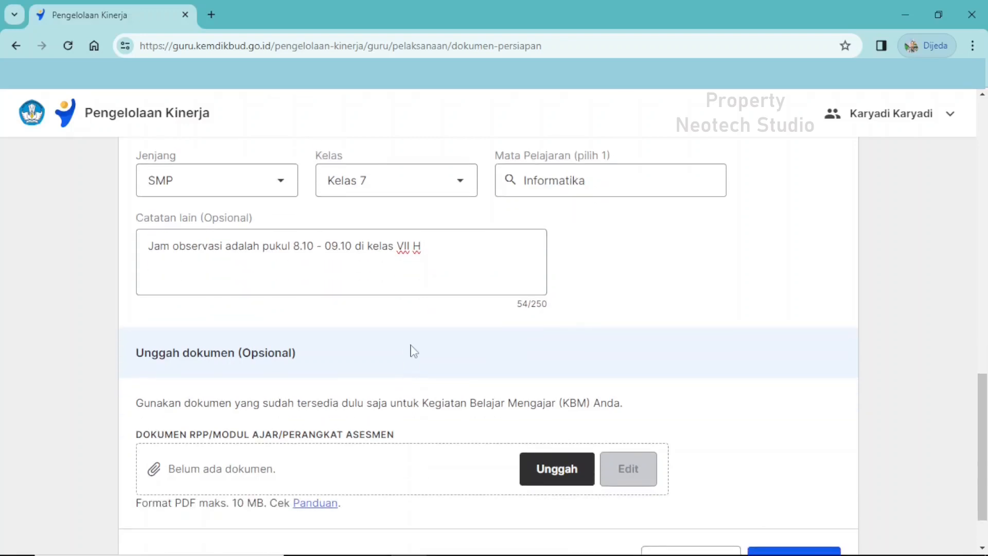
scroll(415, 350, "down", 2)
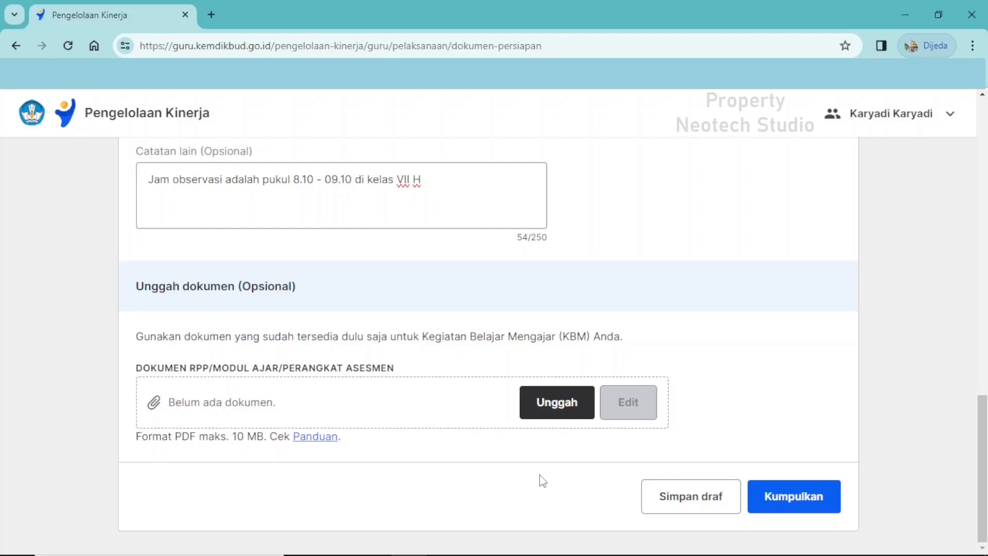
left_click(555, 417)
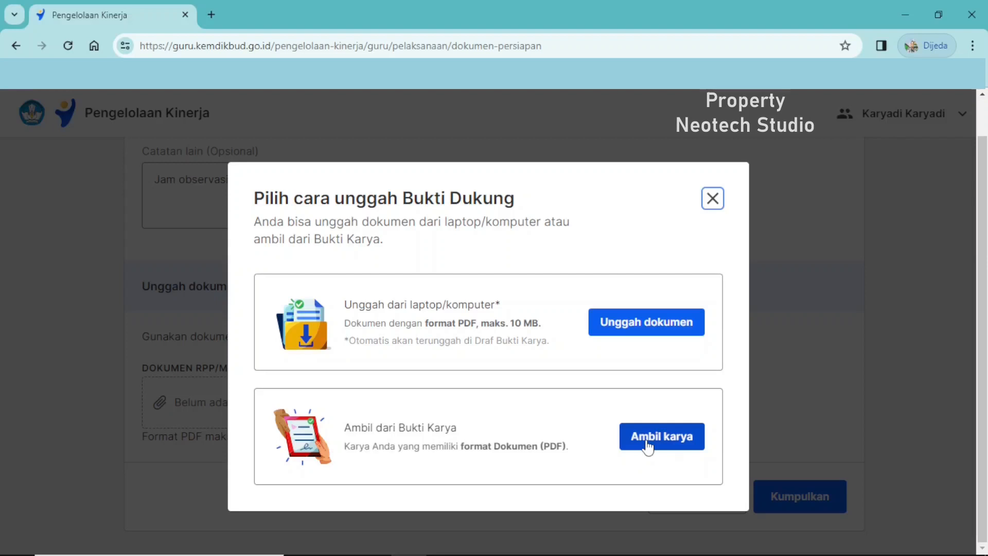
left_click(647, 446)
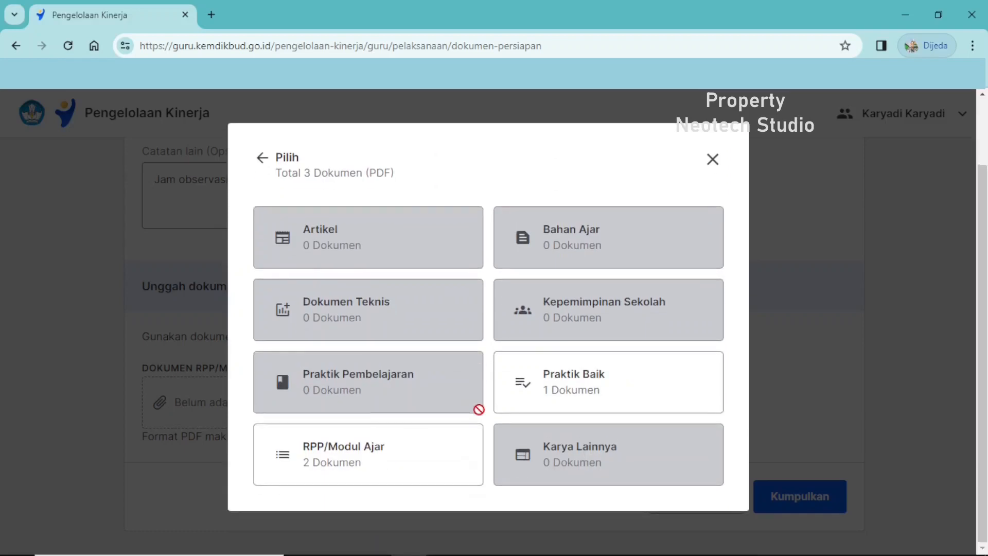
left_click(356, 466)
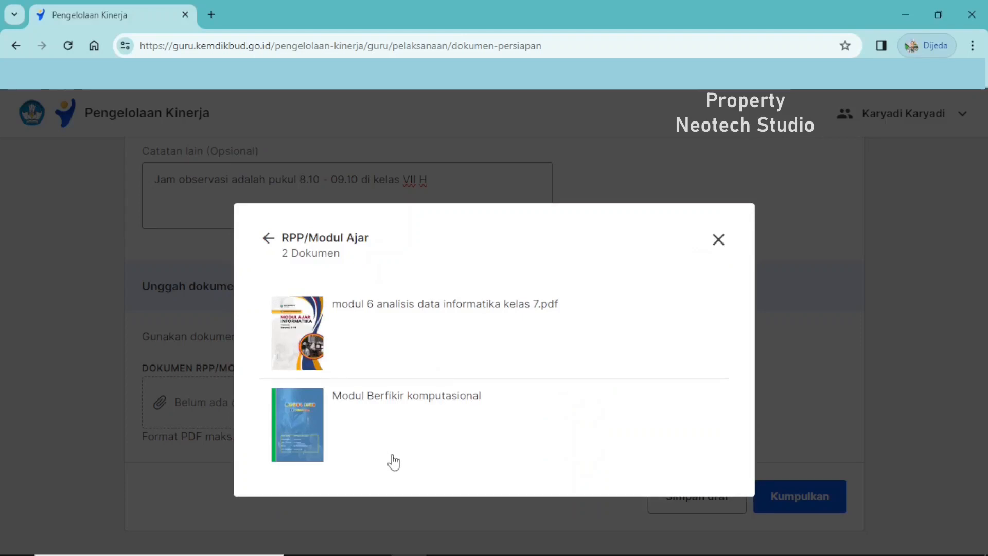
left_click(365, 325)
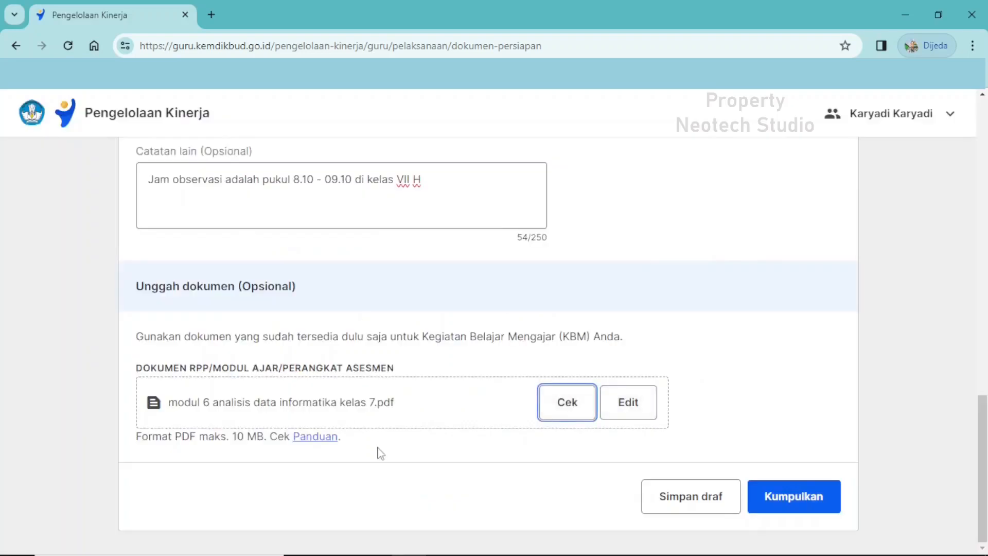
Replace the supporting document with "modul 6 analisis data ttd.pdf", uploaded from the perangkat > kelas 7 folder on Google Drive (H:).
left_click(621, 402)
left_click(589, 371)
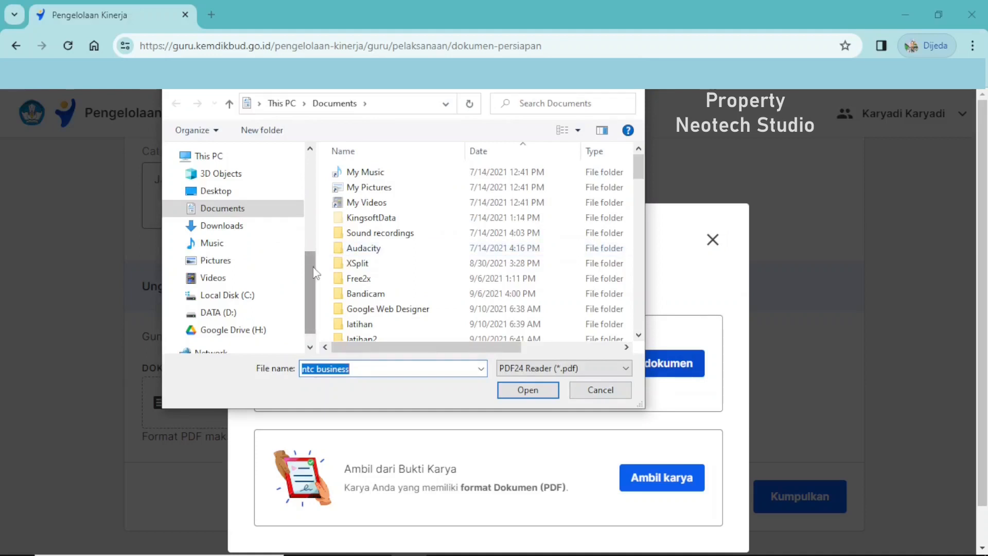
scroll(394, 275, "down", 3)
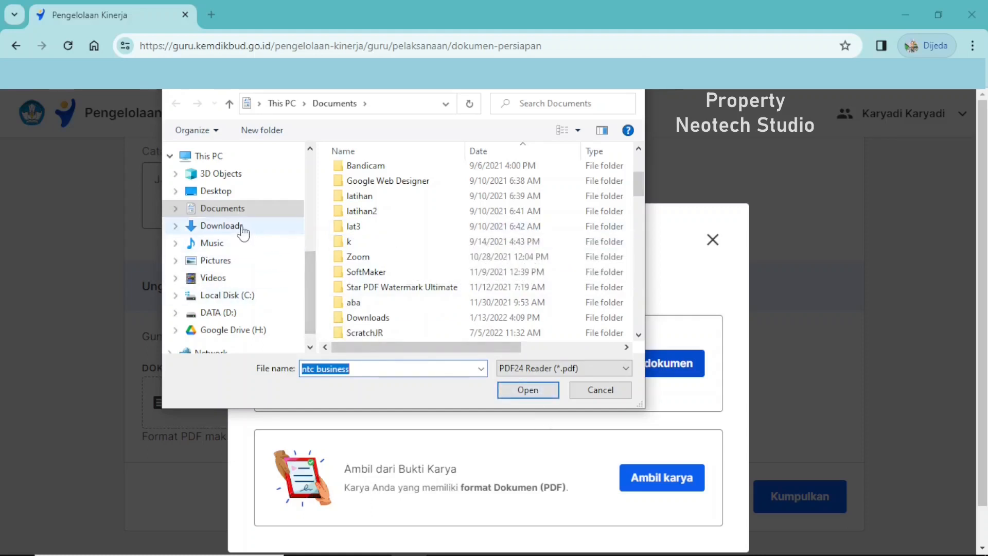
left_click(262, 331)
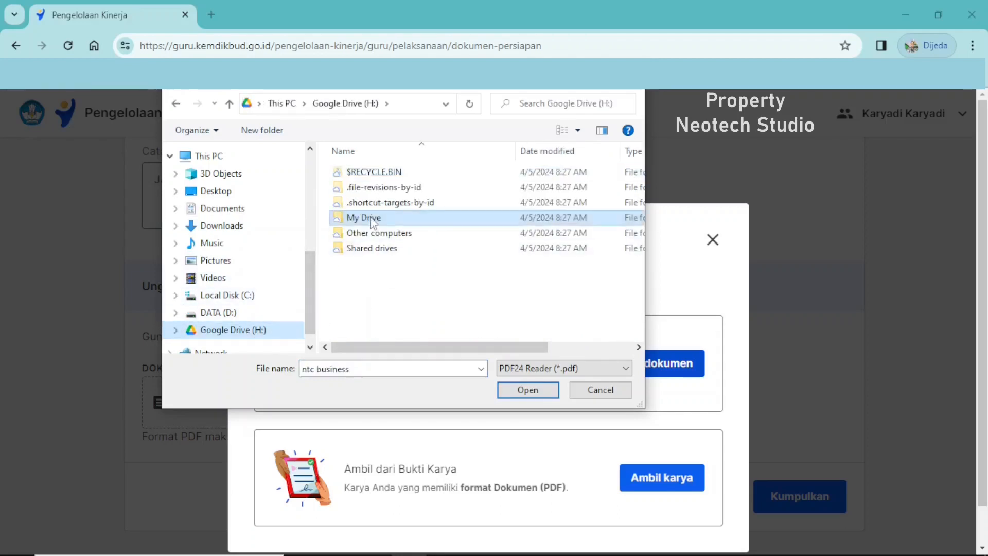
double_click(366, 218)
scroll(365, 286, "down", 2)
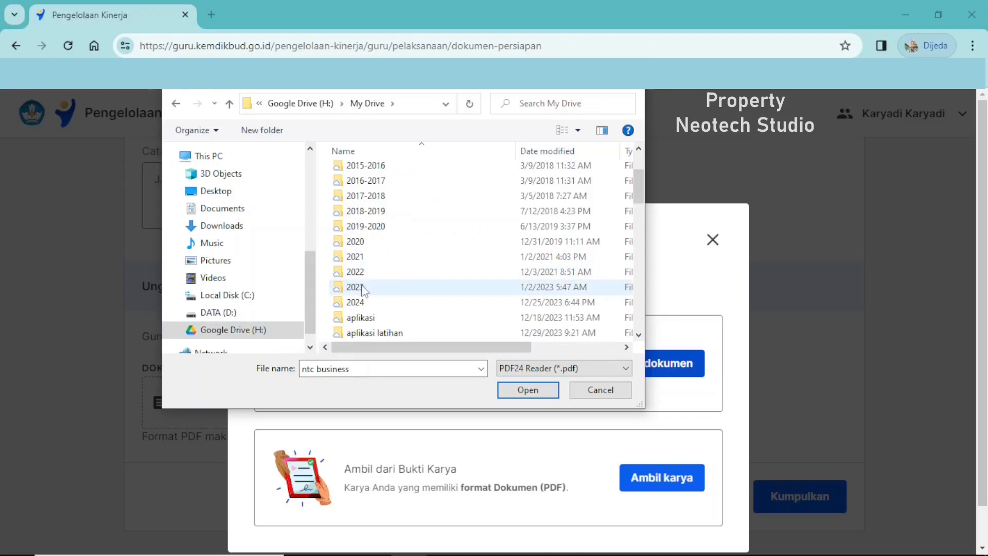
double_click(360, 302)
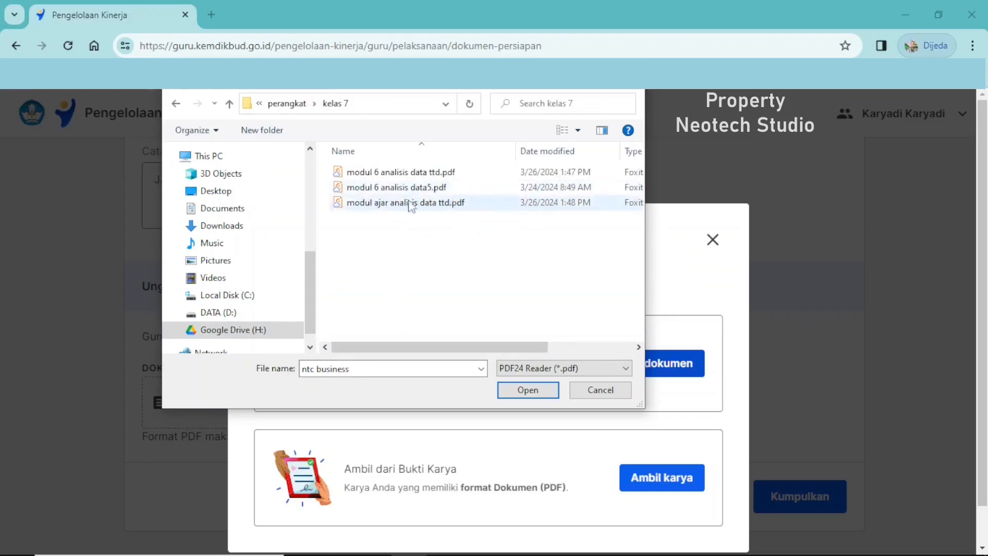
left_click(395, 175)
left_click(515, 392)
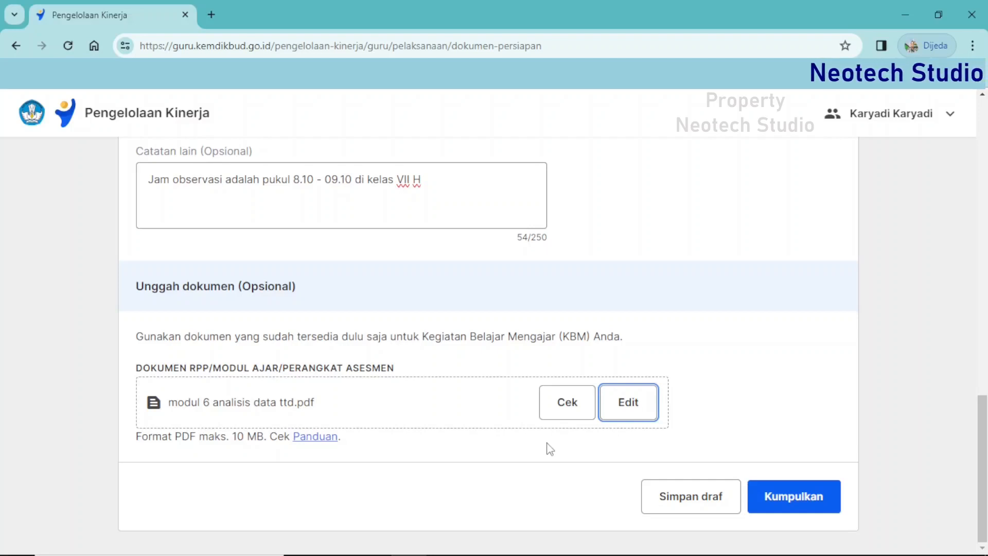
Preview the uploaded teaching module PDF, examine its contents from cover to appendices, and close the preview.
left_click(562, 413)
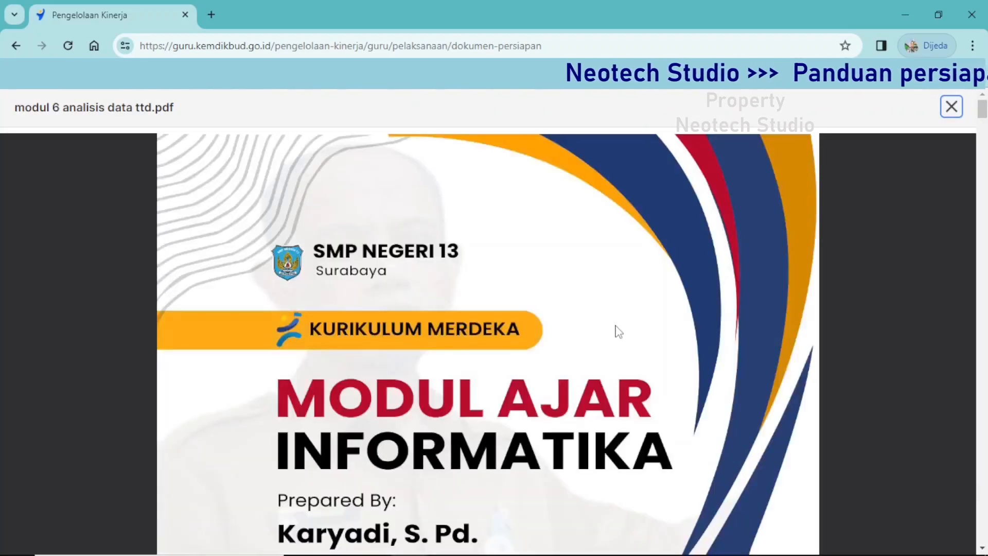
scroll(622, 274, "down", 3)
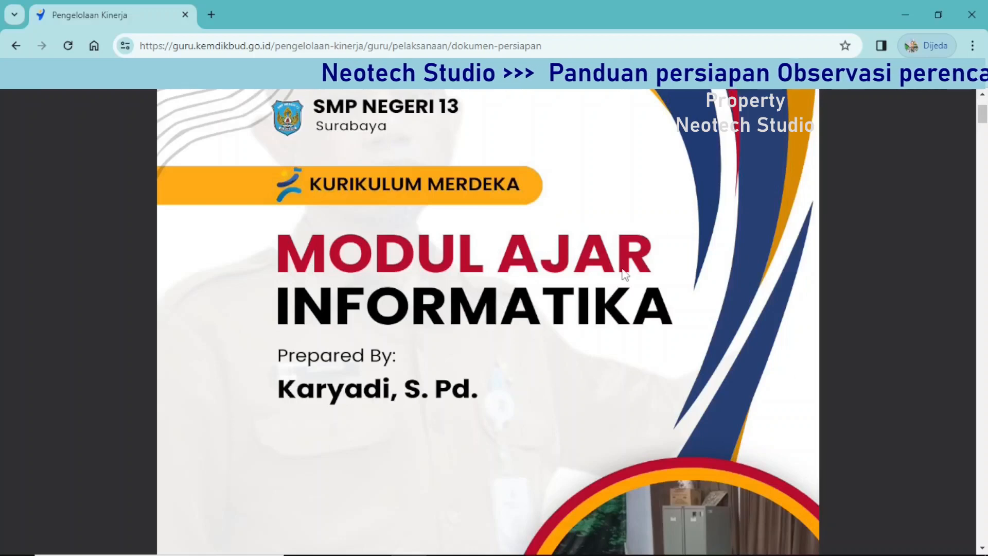
scroll(623, 275, "down", 10)
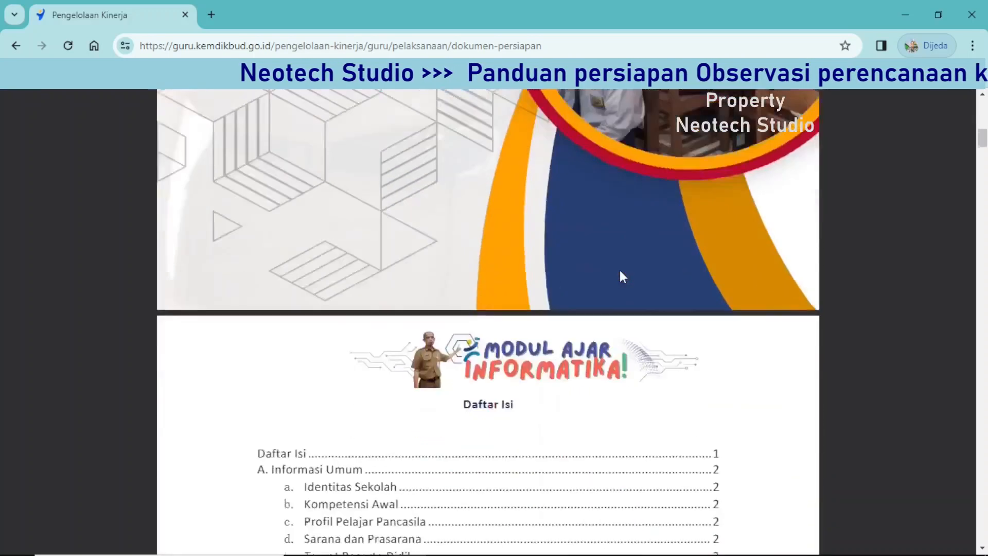
scroll(623, 277, "down", 5)
scroll(622, 277, "down", 4)
scroll(622, 276, "down", 15)
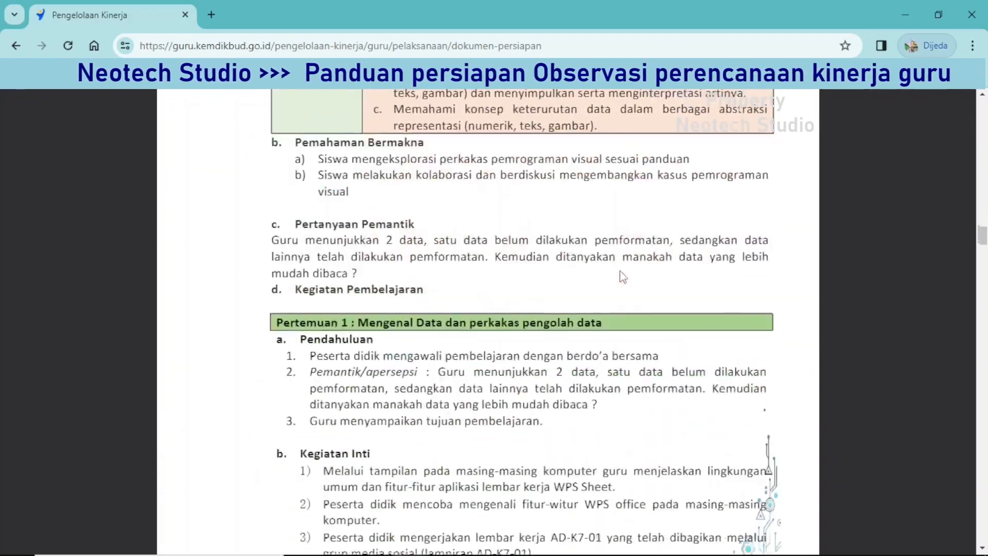
scroll(622, 277, "down", 20)
scroll(623, 277, "down", 20)
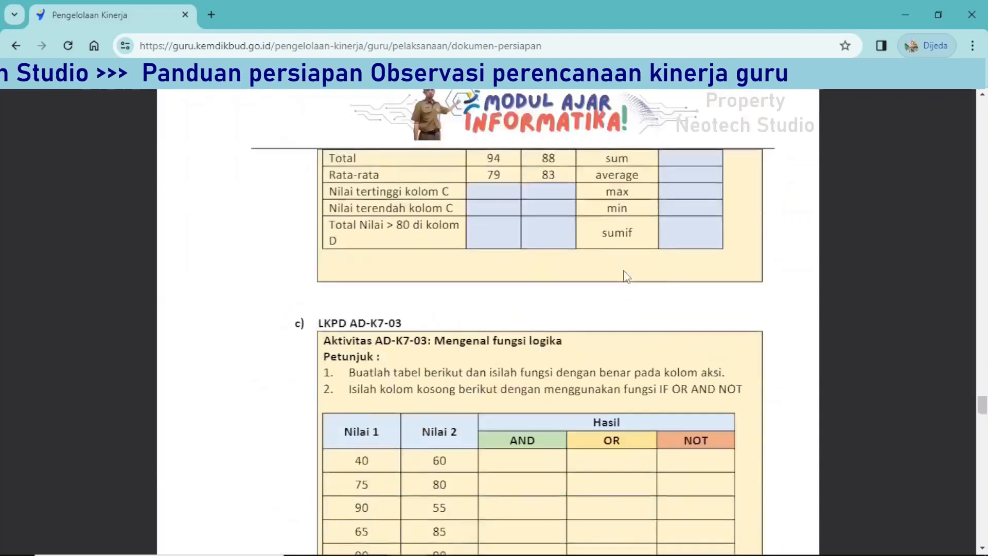
scroll(626, 276, "down", 15)
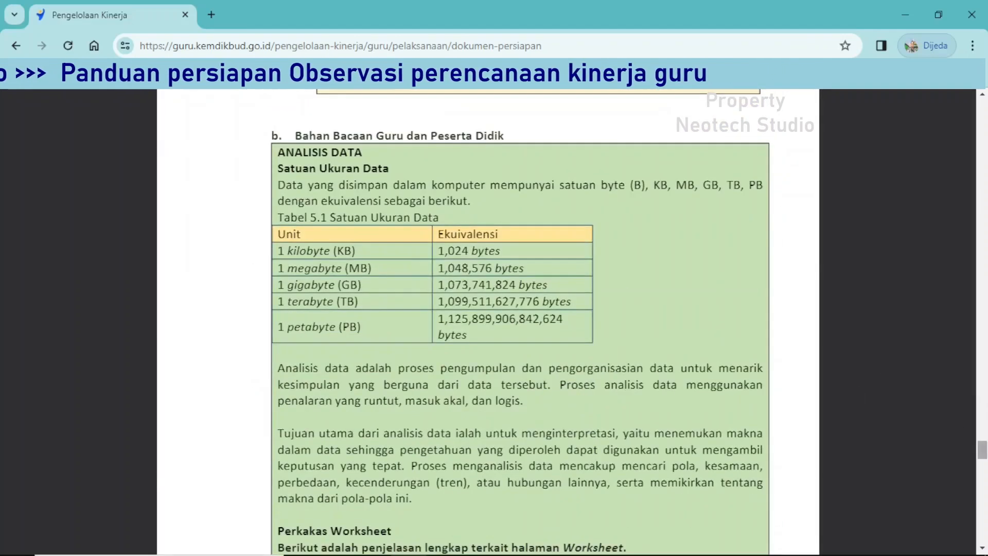
scroll(488, 322, "up", 20)
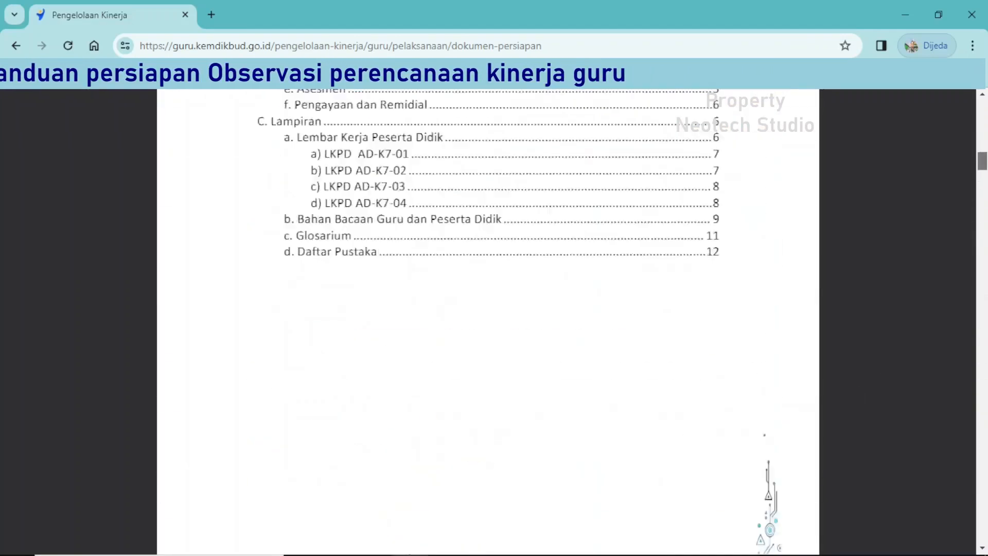
scroll(488, 323, "up", 10)
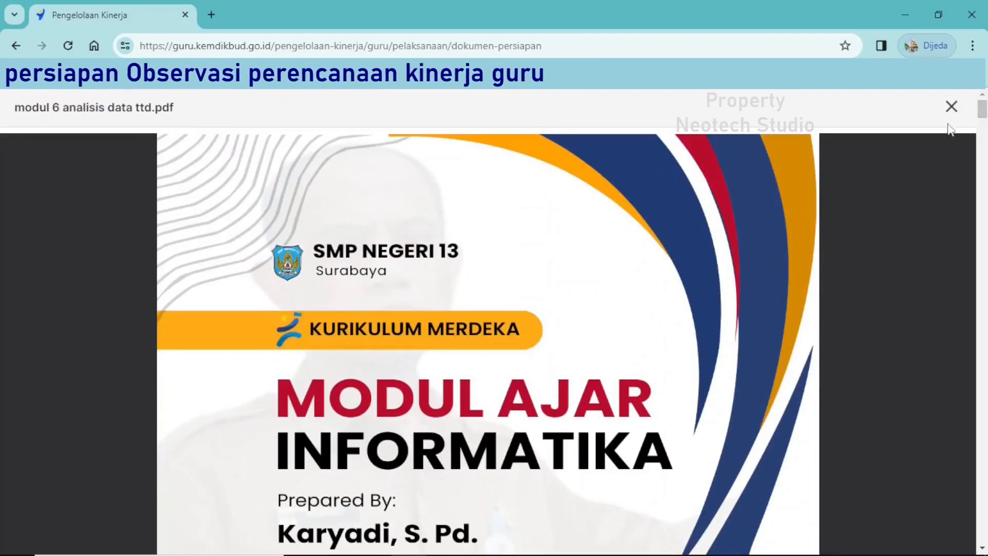
left_click(952, 107)
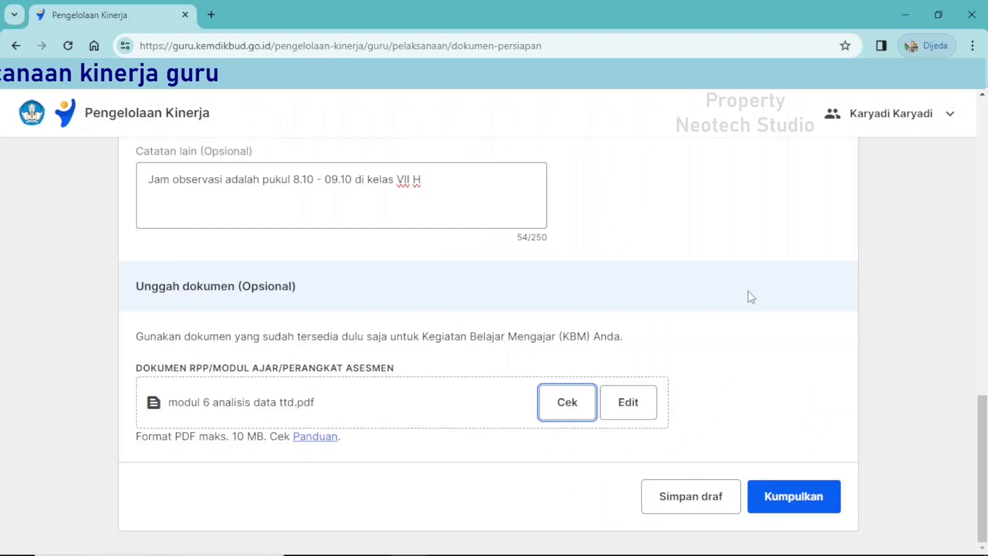
Review the completed Formulir Diskusi Persiapan, save it as a draft and exit the form.
scroll(751, 297, "up", 12)
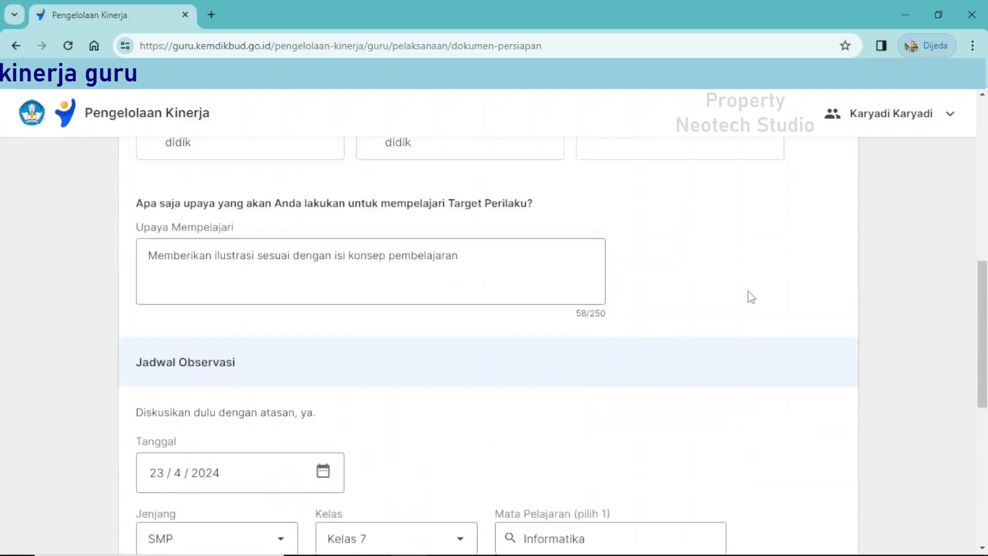
scroll(751, 297, "up", 4)
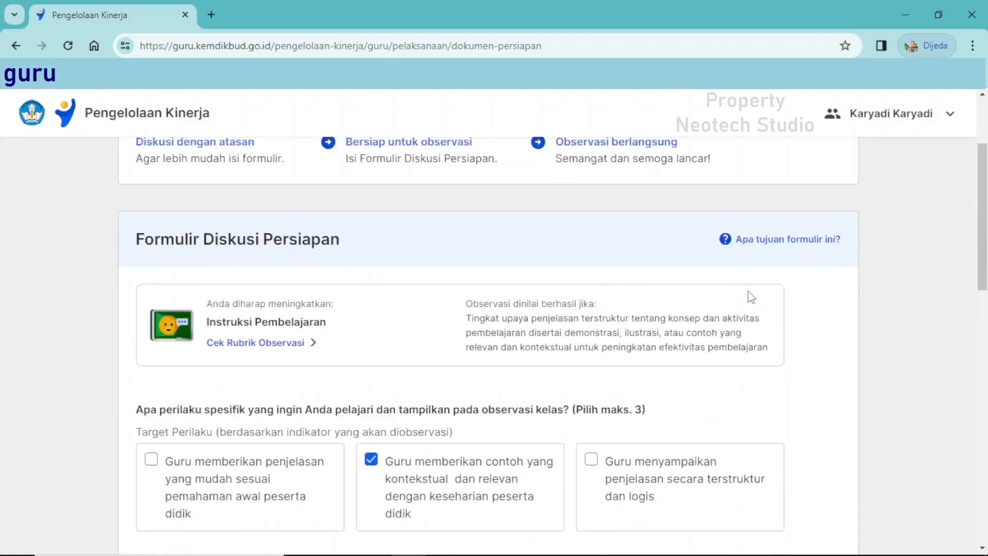
scroll(752, 296, "down", 15)
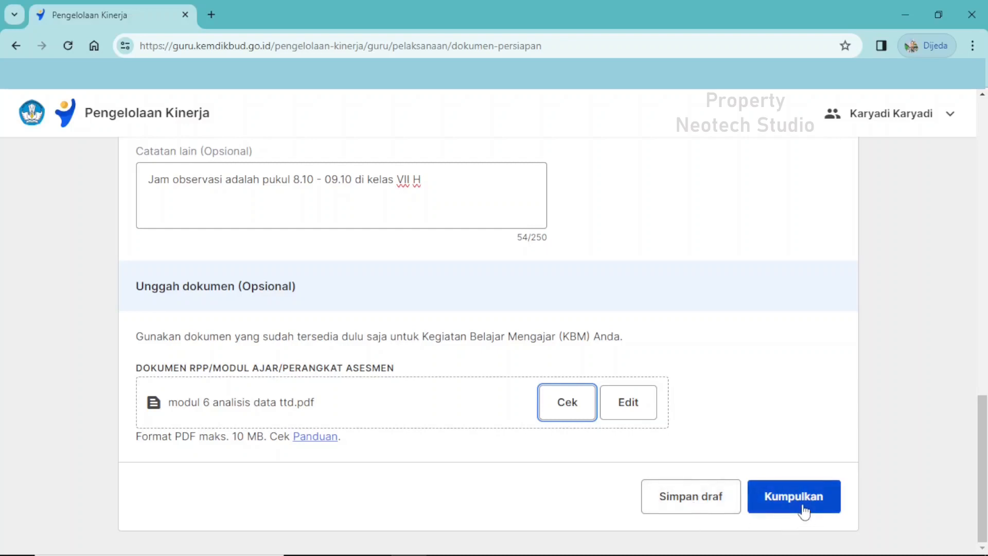
left_click(691, 505)
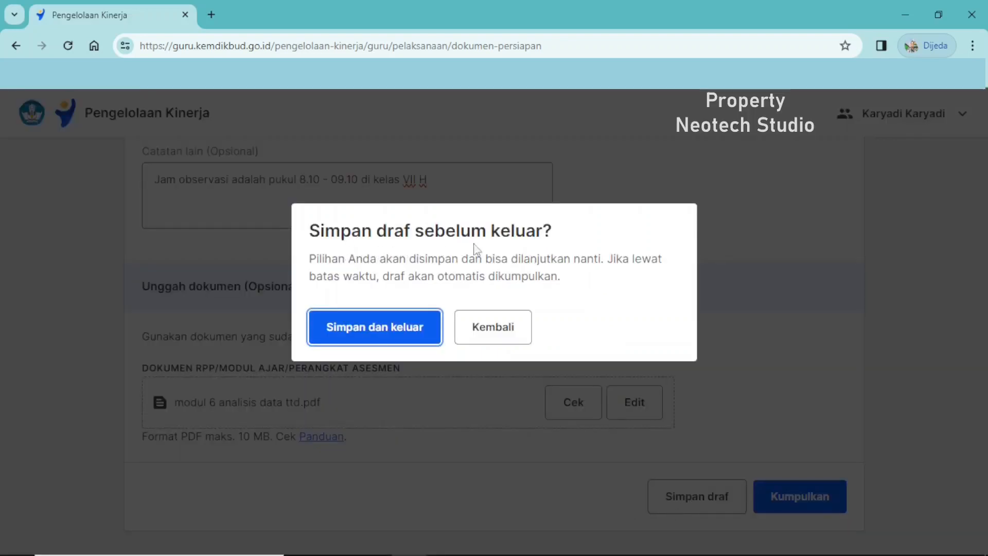
left_click(367, 332)
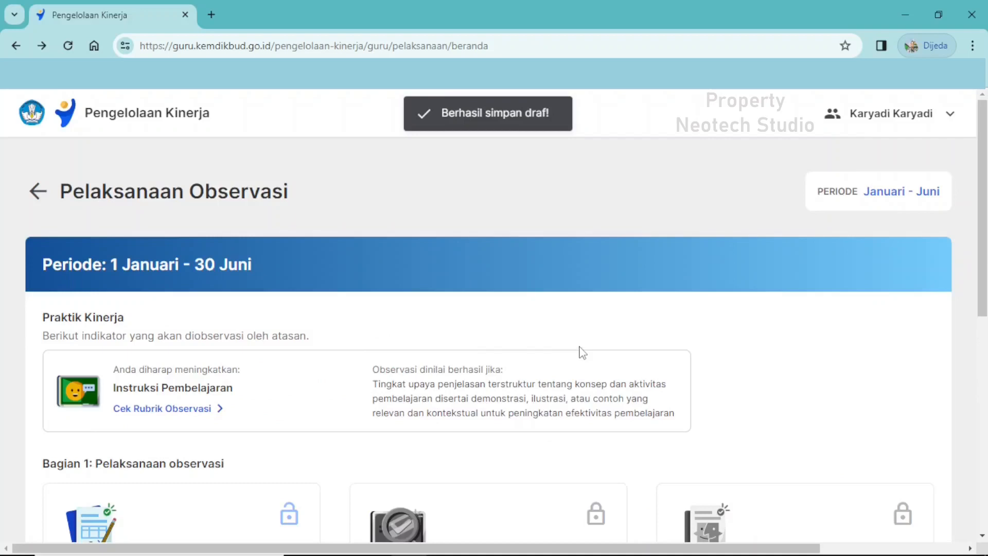
scroll(587, 342, "down", 1)
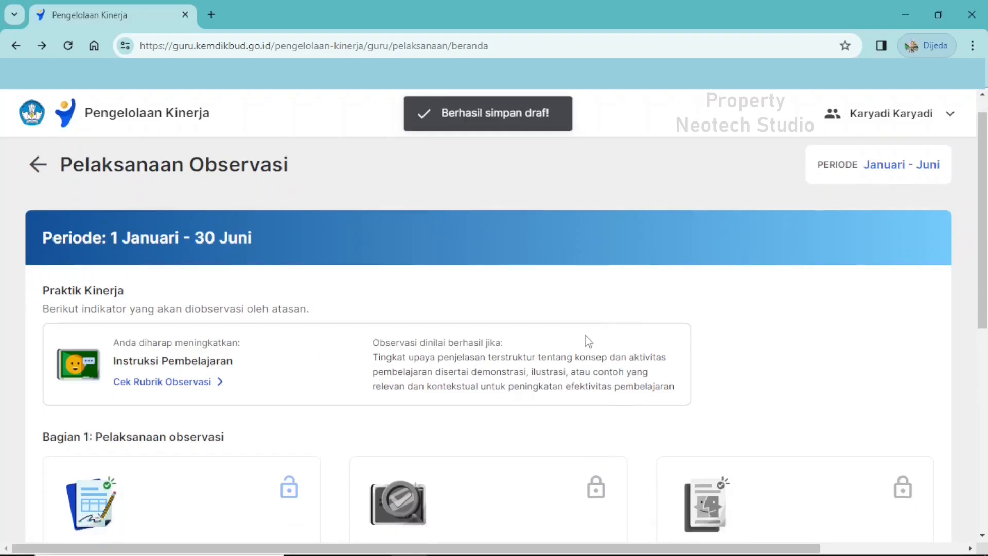
Leave the Pelaksanaan Observasi page and open the document collection for Pengembangan Kompetensi.
scroll(587, 342, "down", 8)
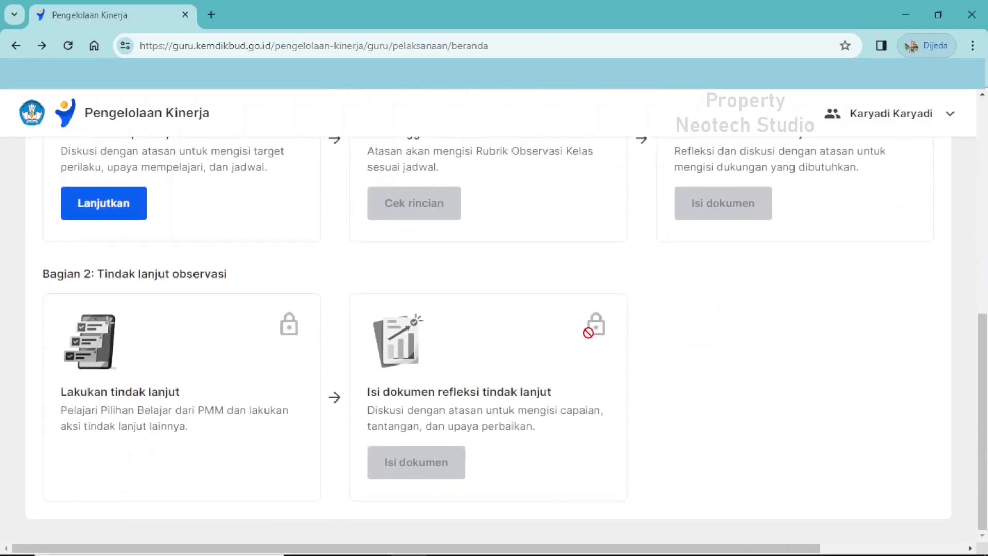
scroll(588, 333, "up", 10)
left_click(38, 182)
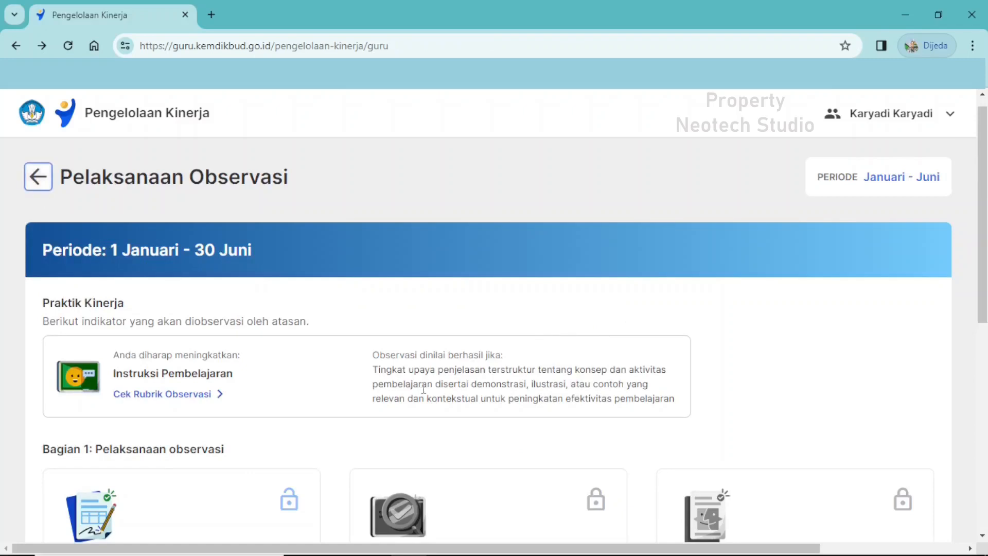
scroll(423, 390, "down", 5)
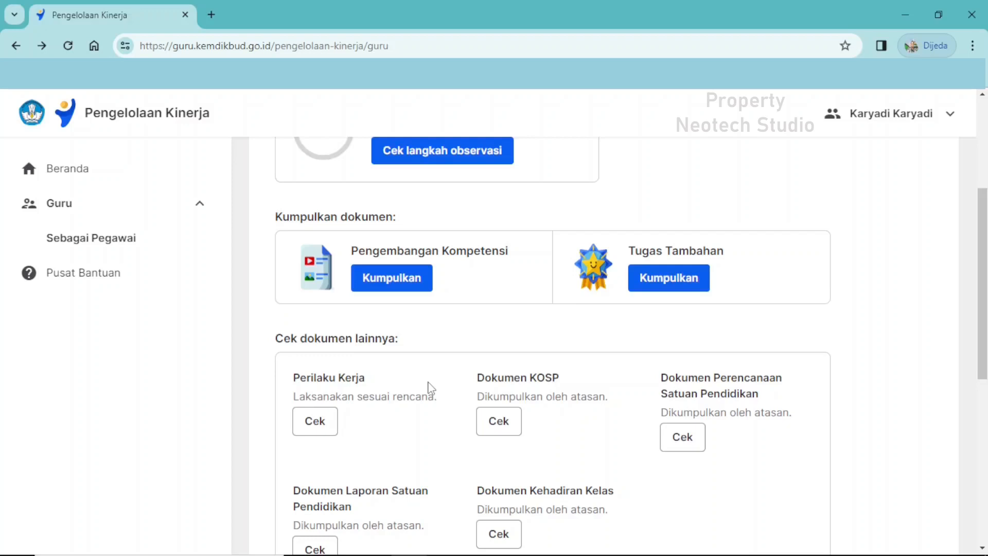
left_click(395, 287)
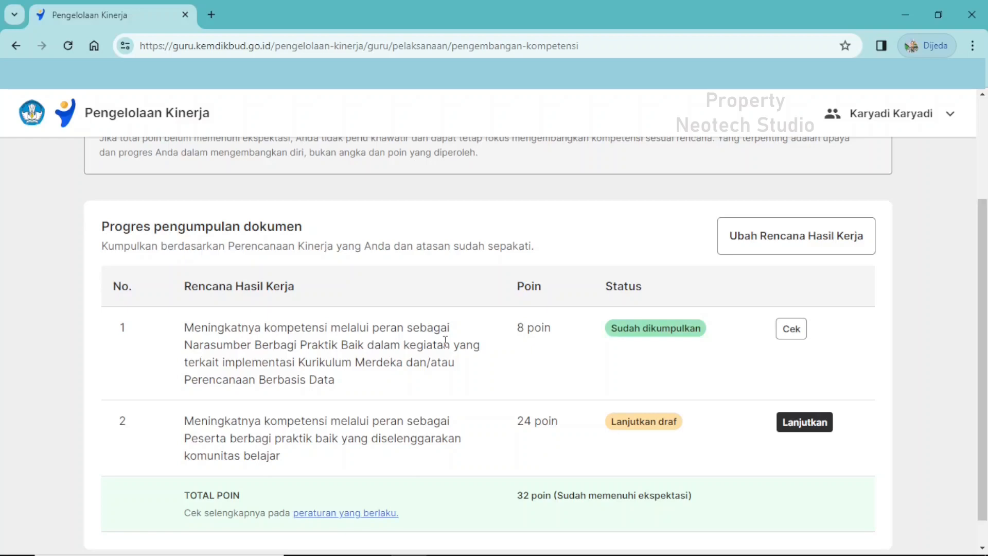
Examine the two Rencana Hasil Kerja entries under Progres pengumpulan dokumen, including their points and submission status.
scroll(446, 340, "down", 1)
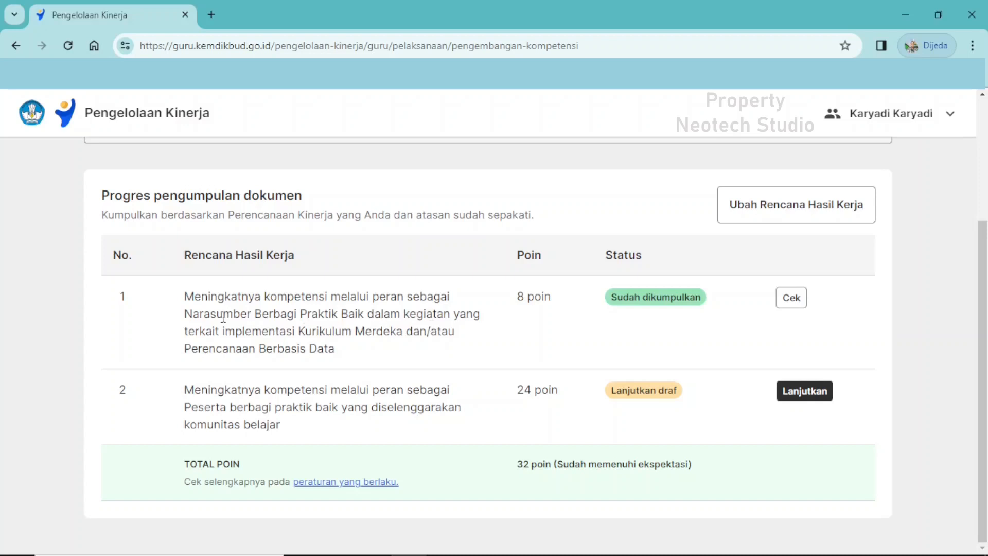
left_click_drag(187, 294, 352, 352)
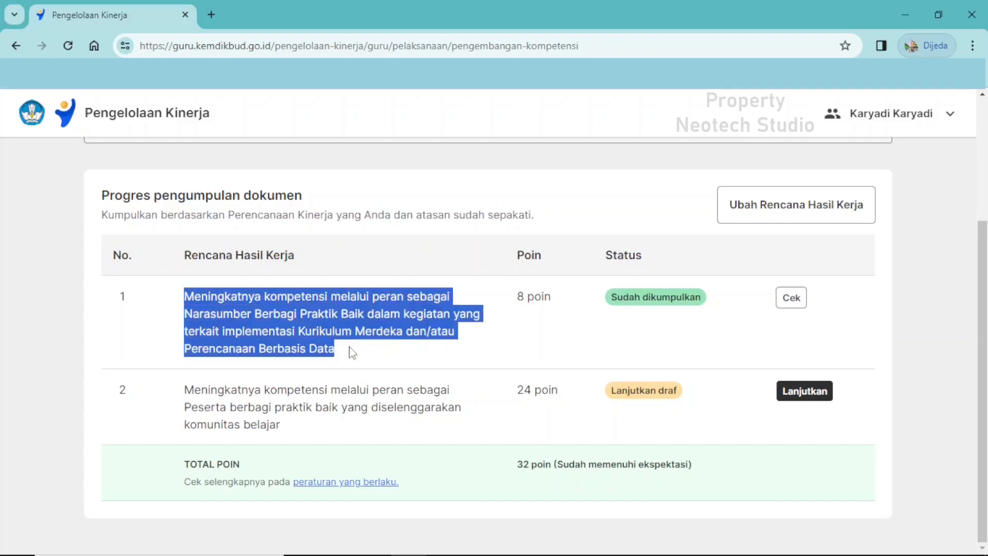
left_click_drag(516, 296, 552, 305)
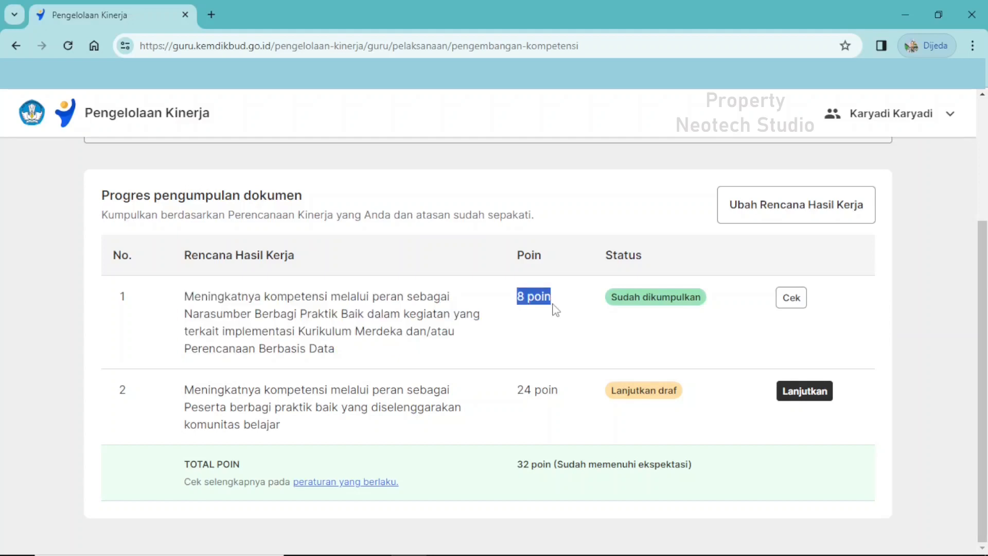
left_click(586, 330)
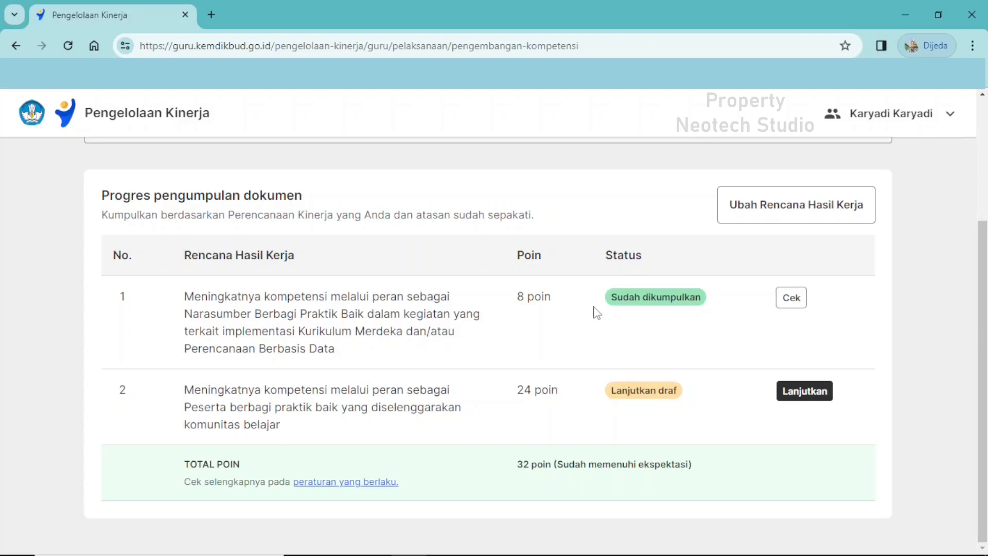
left_click_drag(184, 390, 292, 423)
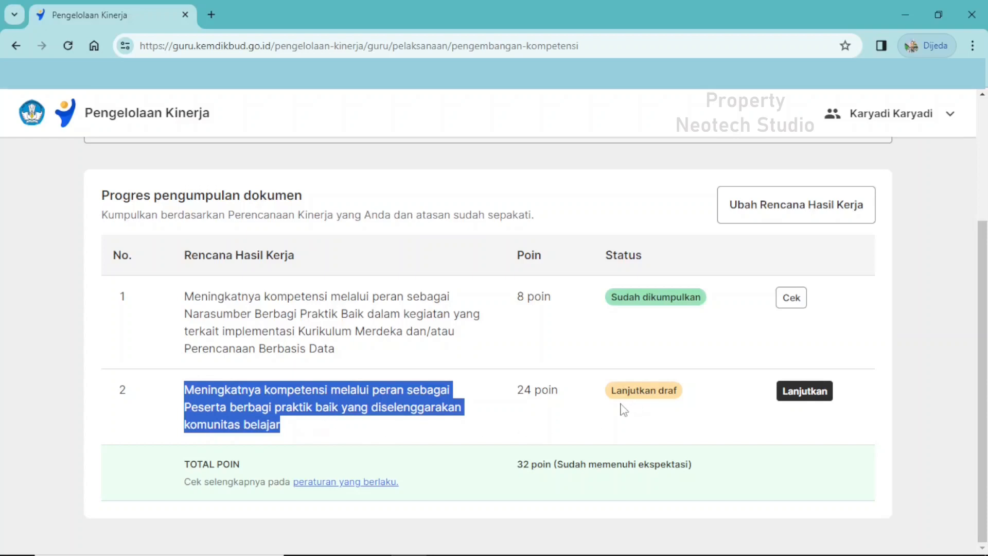
left_click(624, 410)
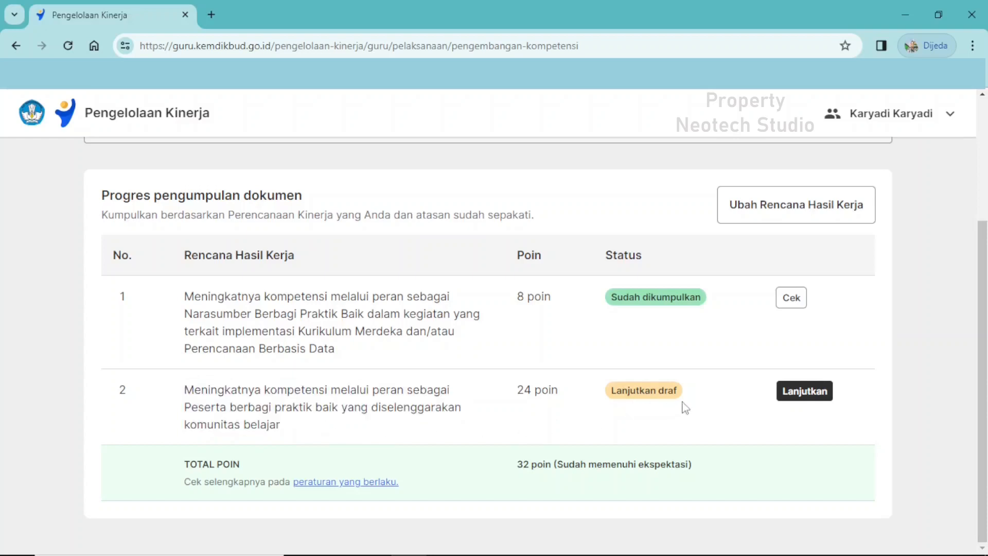
left_click_drag(691, 403, 679, 364)
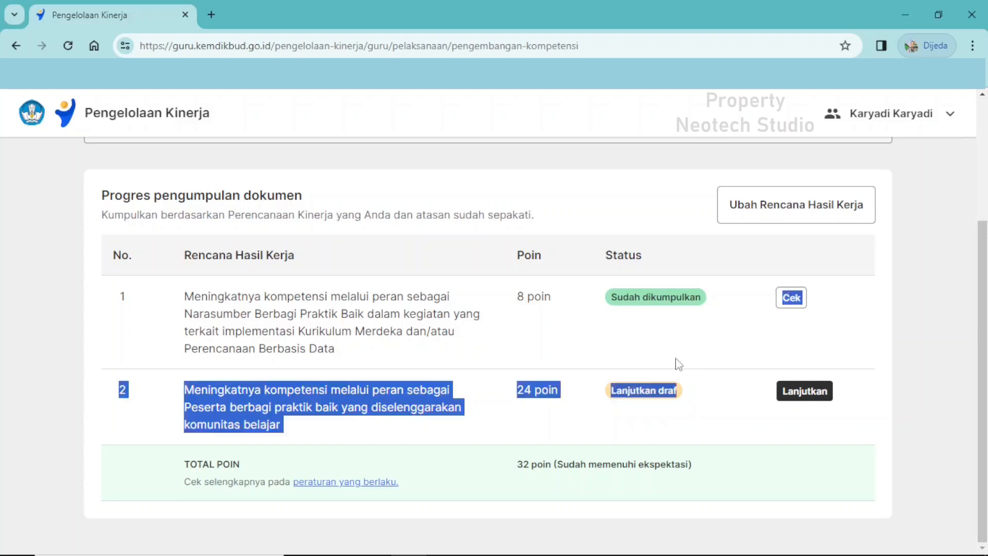
left_click(673, 433)
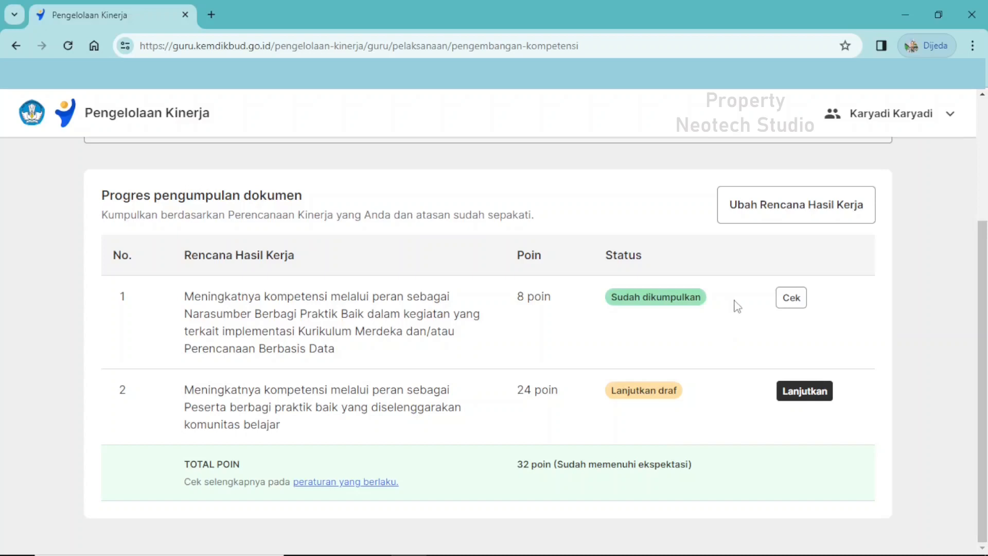
Preview the "Nara sumber 01 sertifikat.pdf" certificate submitted for the Narasumber Berbagi Praktik Baik entry, and return to the Pengembangan Kompetensi list.
left_click(791, 299)
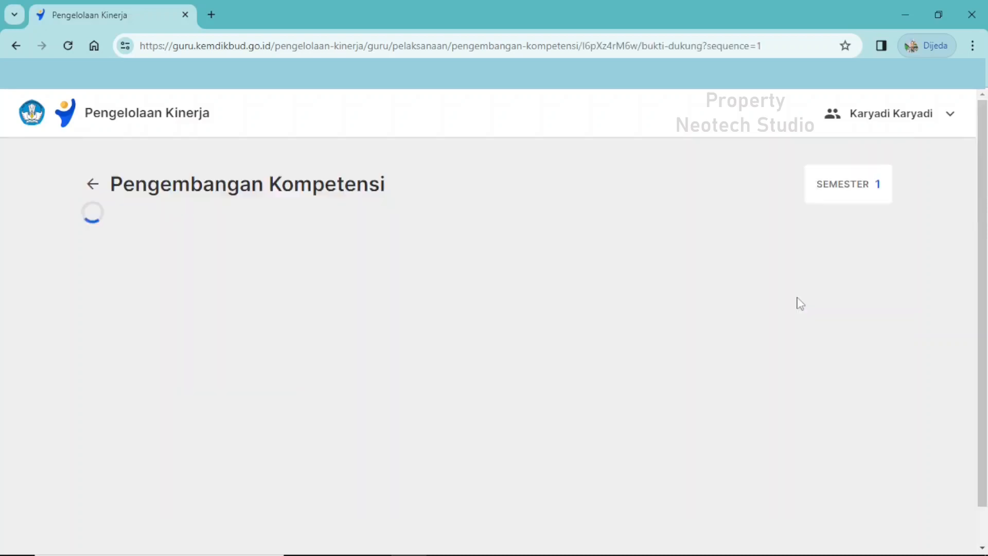
scroll(539, 288, "down", 1)
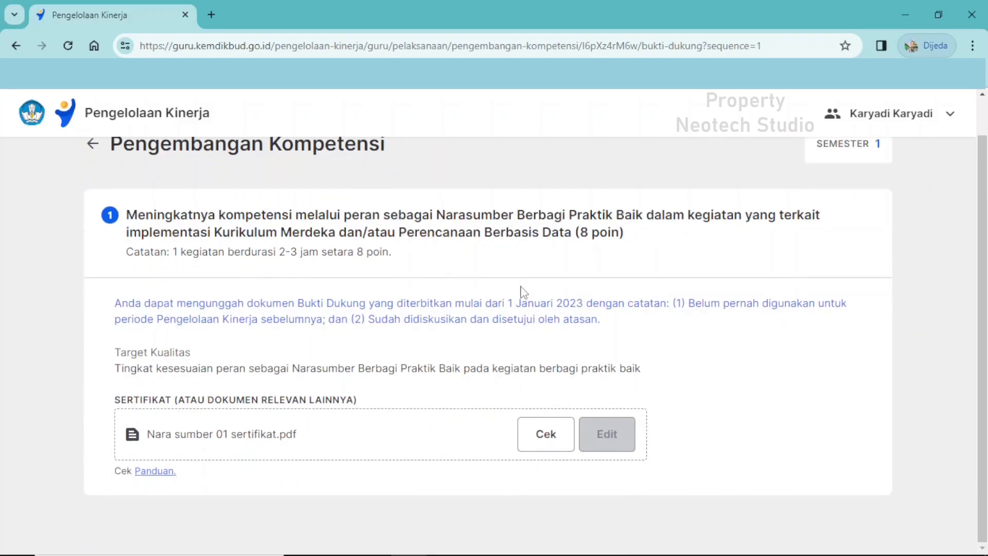
left_click(540, 440)
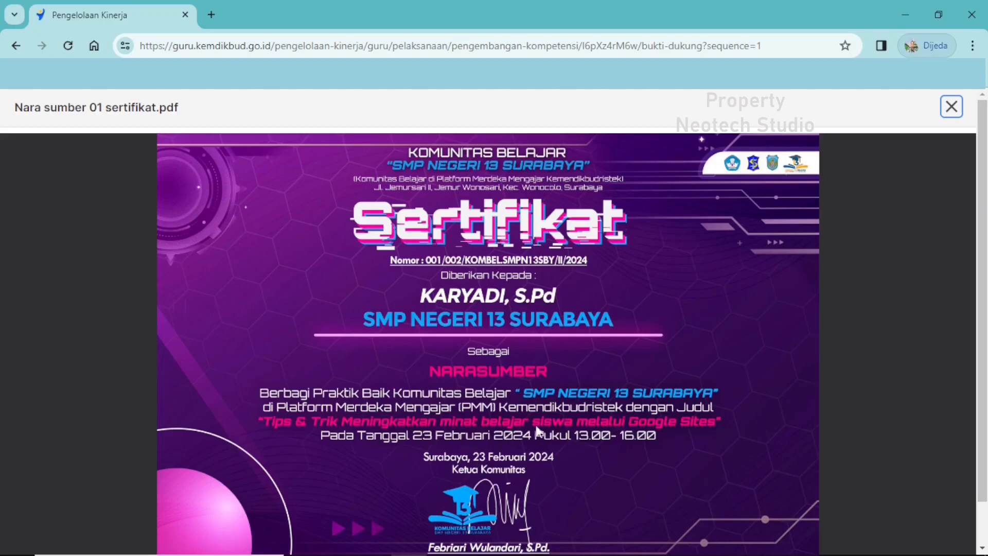
scroll(551, 334, "down", 1)
scroll(552, 341, "up", 1)
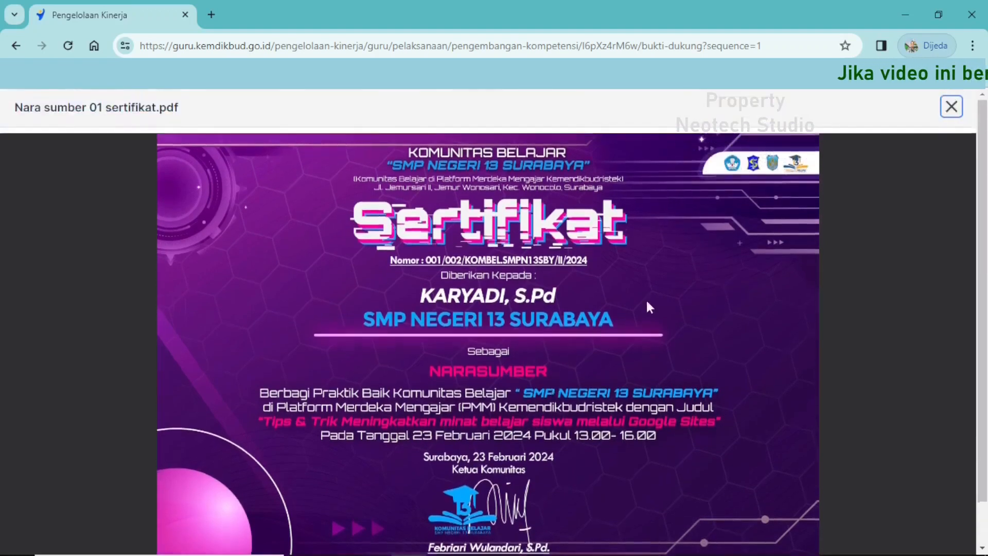
left_click(952, 107)
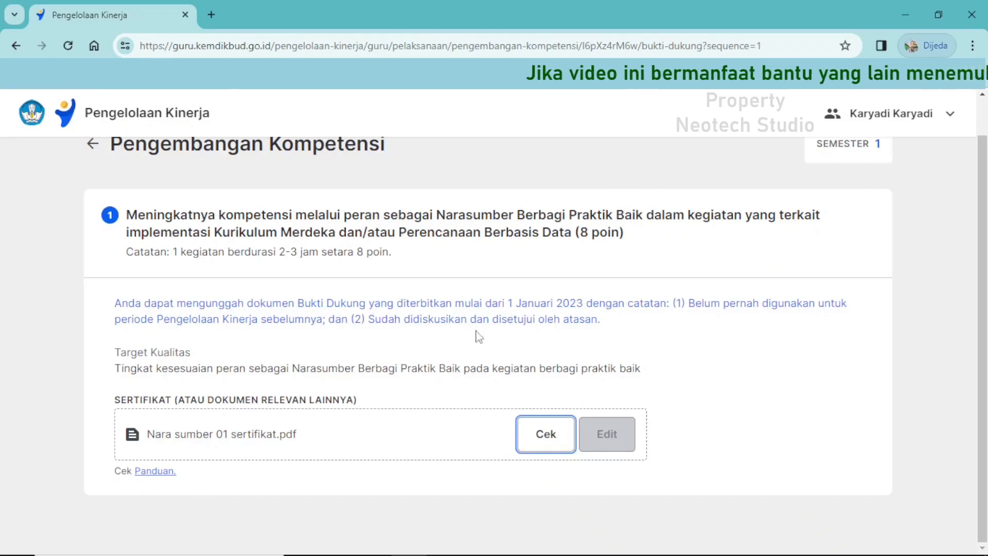
scroll(541, 337, "up", 1)
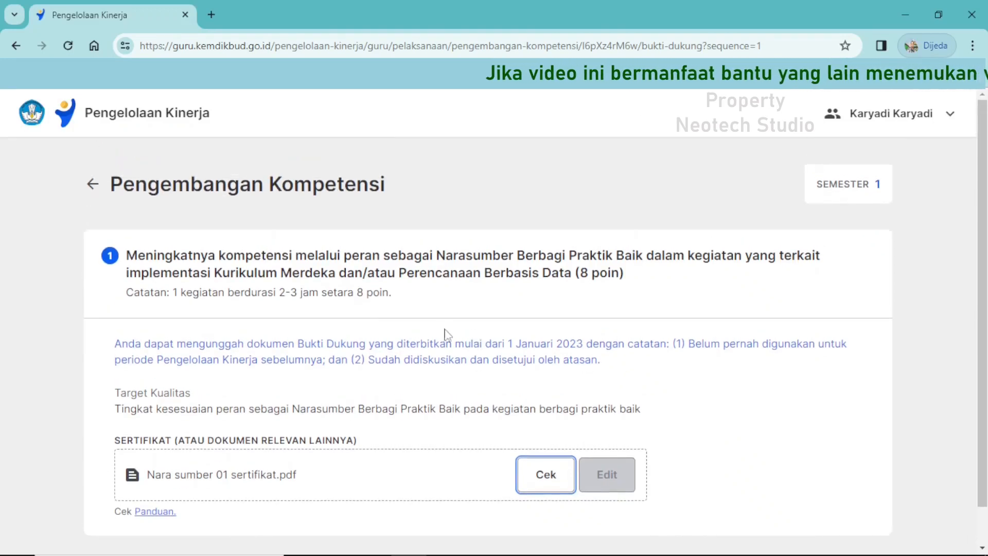
left_click(93, 192)
Open the draft for the Peserta berbagi praktik baik entry and examine which of its certificate slots have documents.
scroll(312, 408, "down", 3)
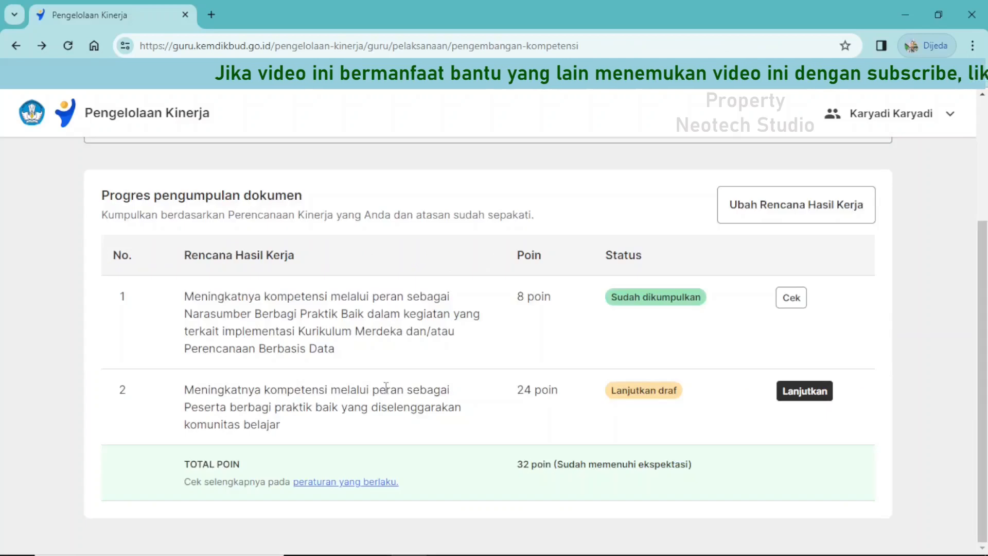
left_click(820, 397)
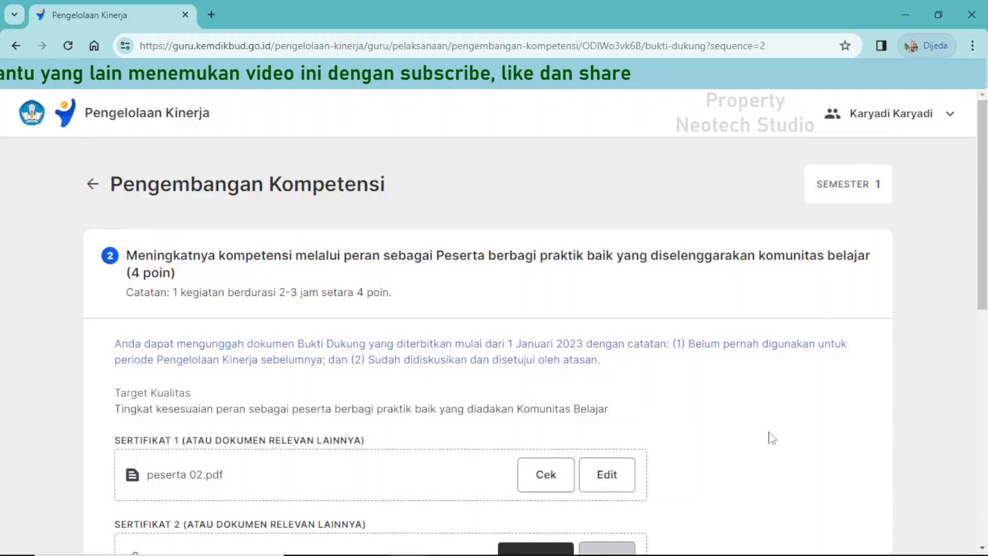
scroll(770, 437, "down", 4)
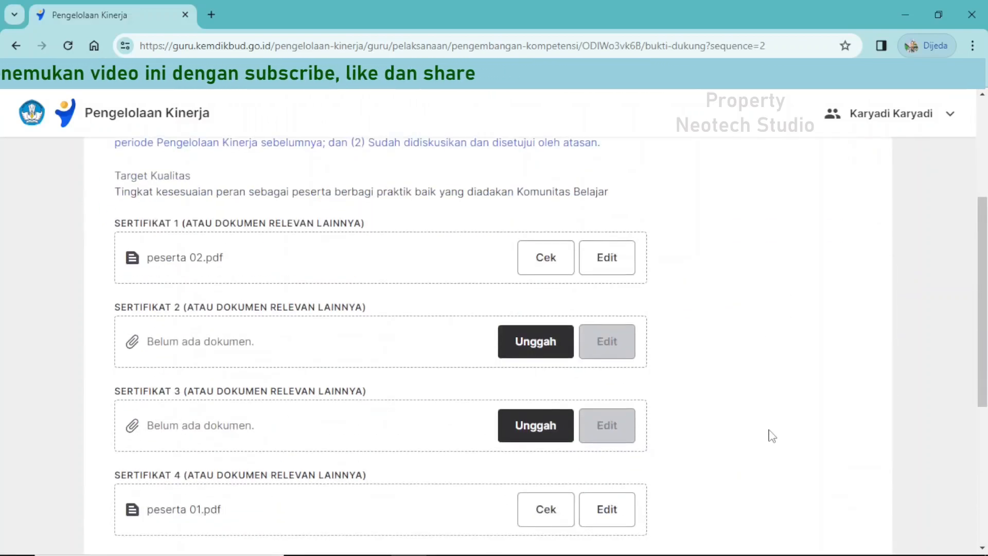
scroll(756, 432, "down", 4)
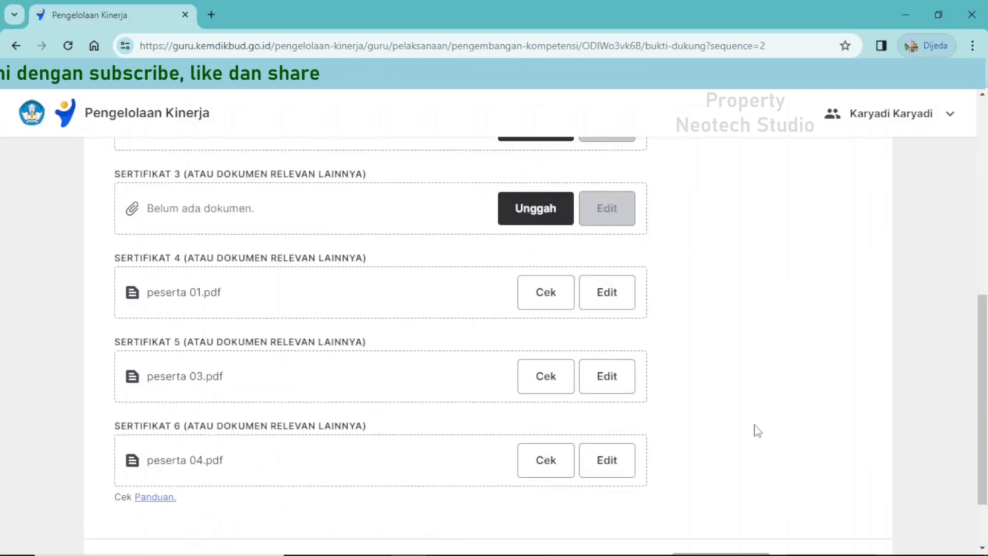
scroll(759, 429, "up", 3)
scroll(758, 429, "up", 1)
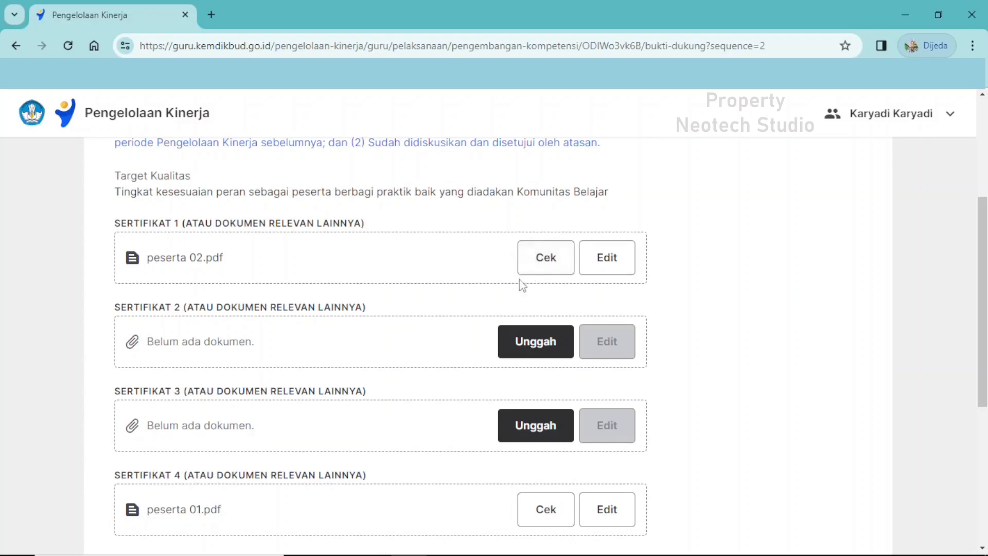
scroll(432, 304, "down", 3)
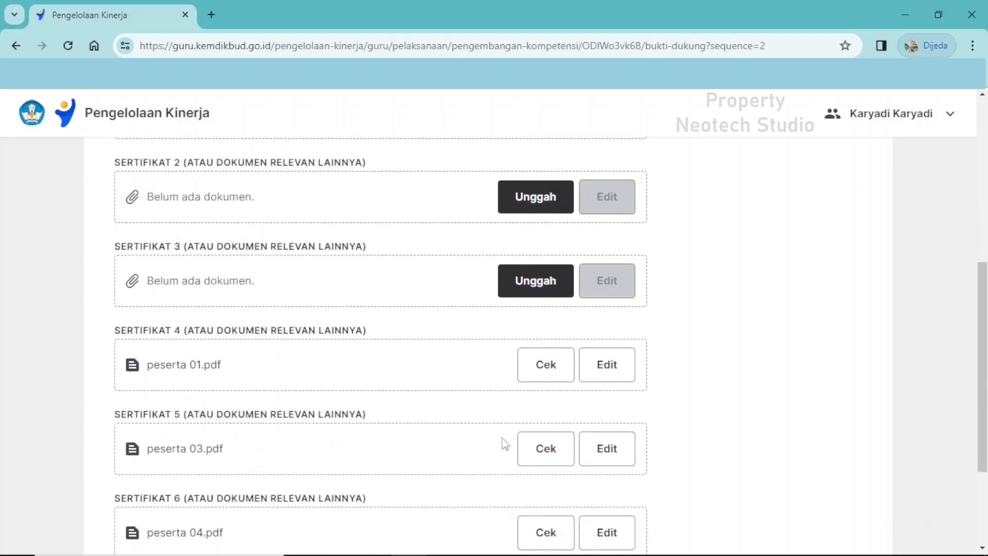
scroll(435, 449, "up", 3)
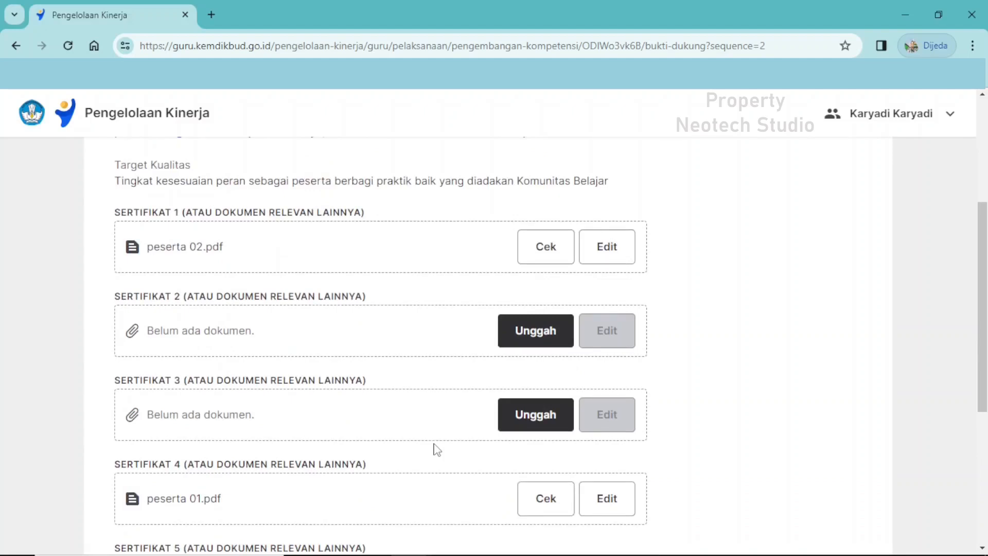
scroll(435, 445, "down", 3)
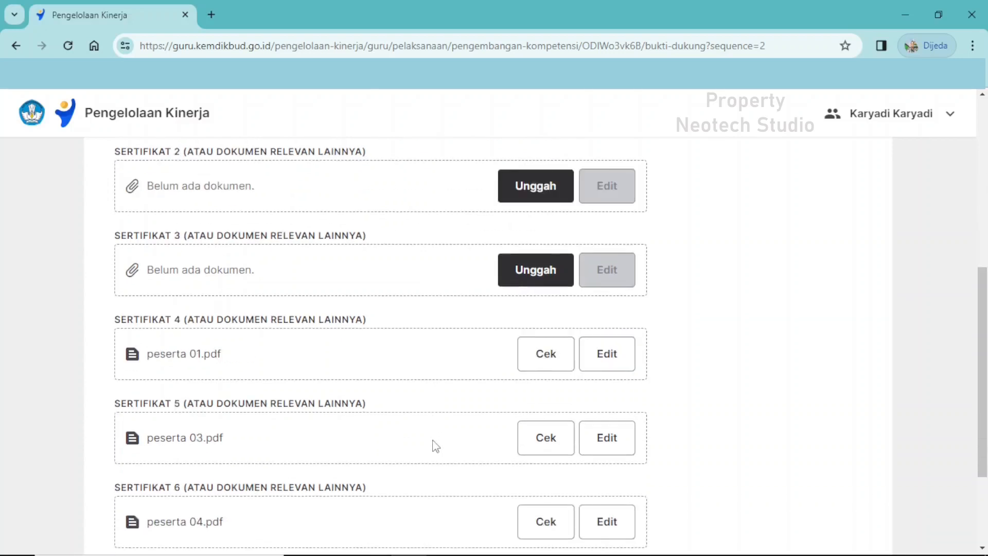
scroll(434, 444, "up", 2)
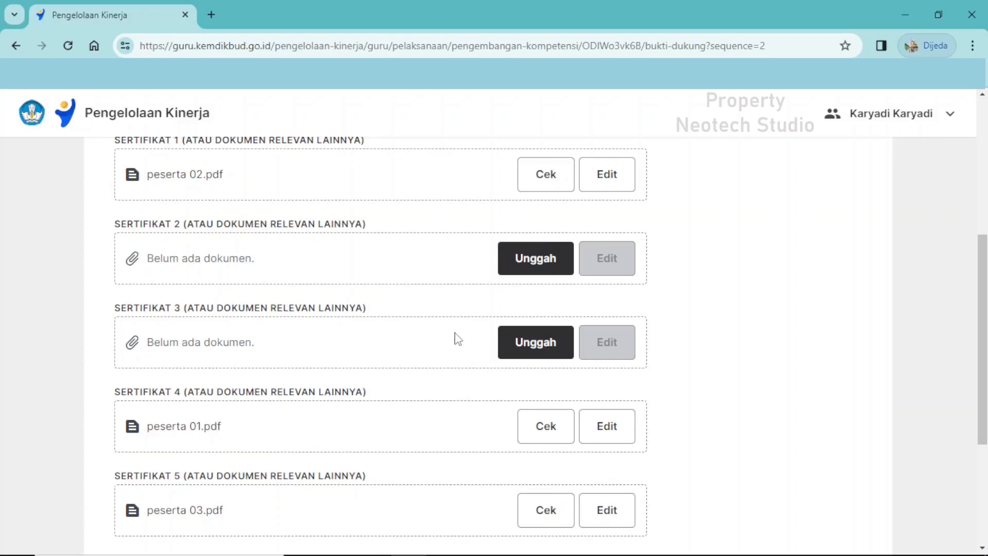
View the upload methods offered for Sertifikat 2 and close the dialog without uploading a document.
left_click(533, 272)
scroll(556, 370, "down", 1)
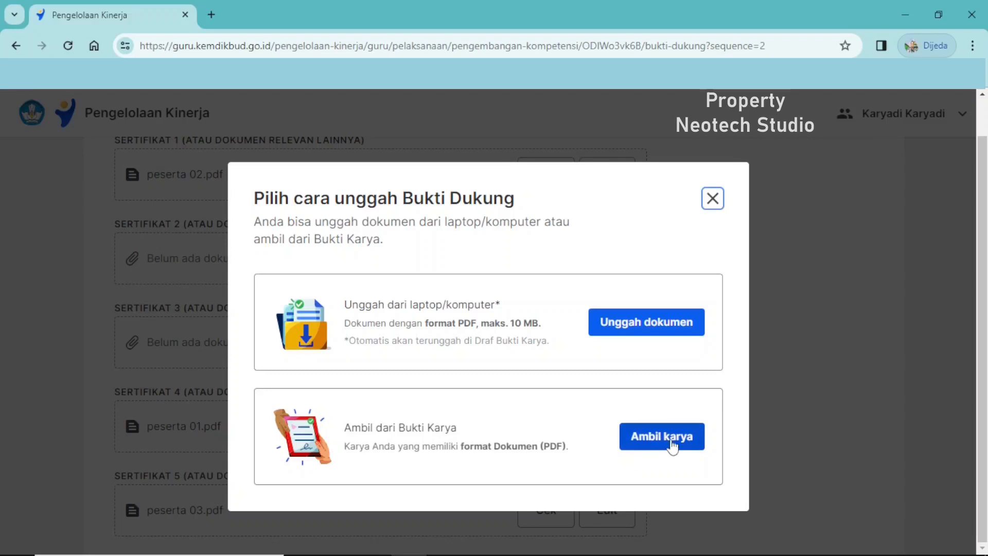
left_click(718, 205)
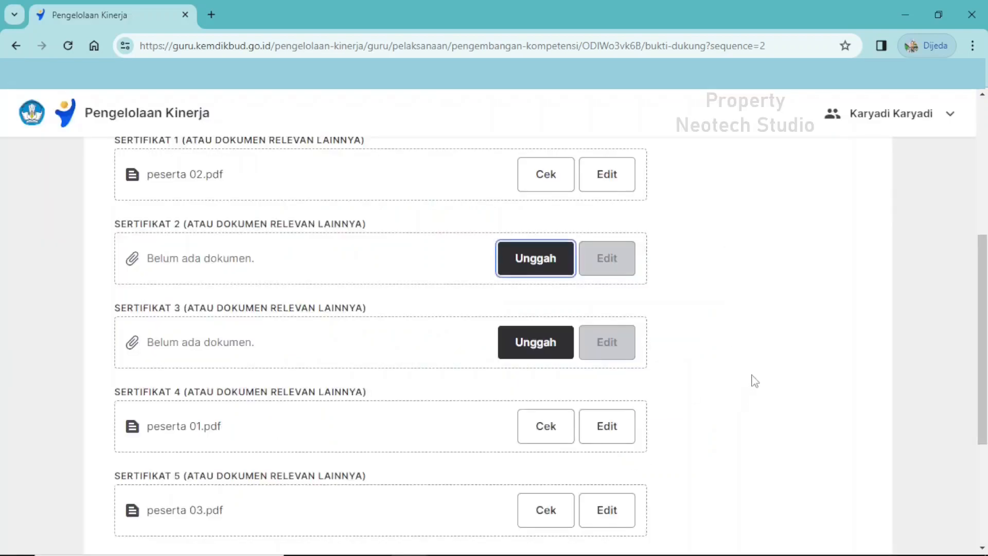
Check the remaining certificate slots through to the draft-saving and submission options, and return to the Pengembangan Kompetensi list.
scroll(520, 384, "down", 4)
scroll(520, 386, "down", 1)
scroll(520, 384, "up", 5)
scroll(490, 394, "down", 3)
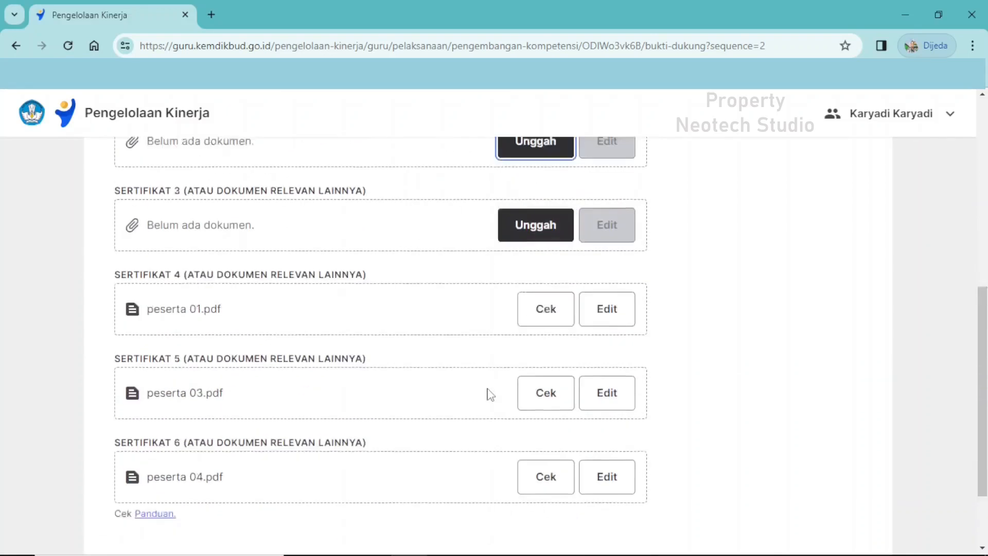
scroll(491, 394, "down", 2)
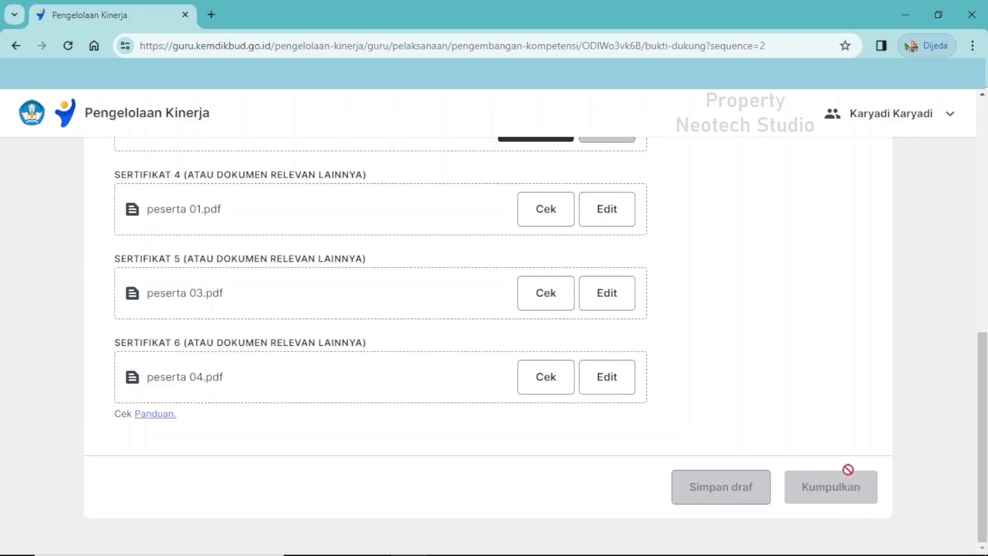
scroll(857, 419, "up", 4)
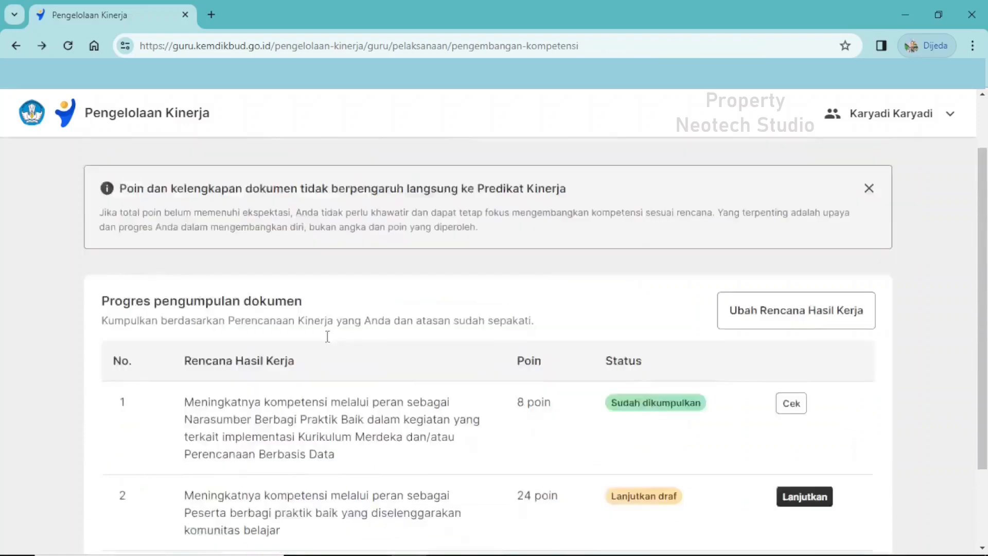
scroll(327, 336, "up", 2)
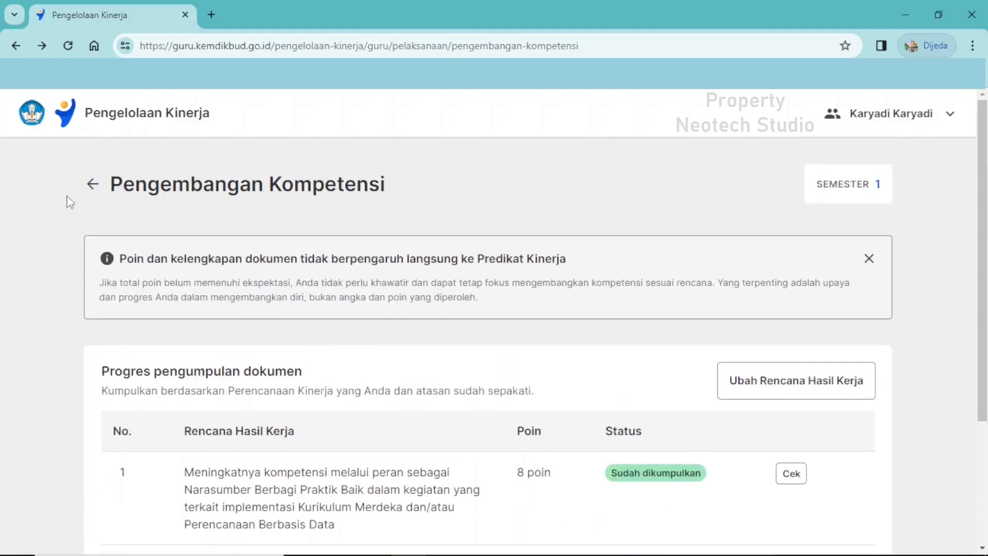
Leave Pengembangan Kompetensi and open the document collection for Tugas Tambahan to see its Rencana Hasil Kerja entry.
left_click(89, 190)
scroll(360, 389, "down", 3)
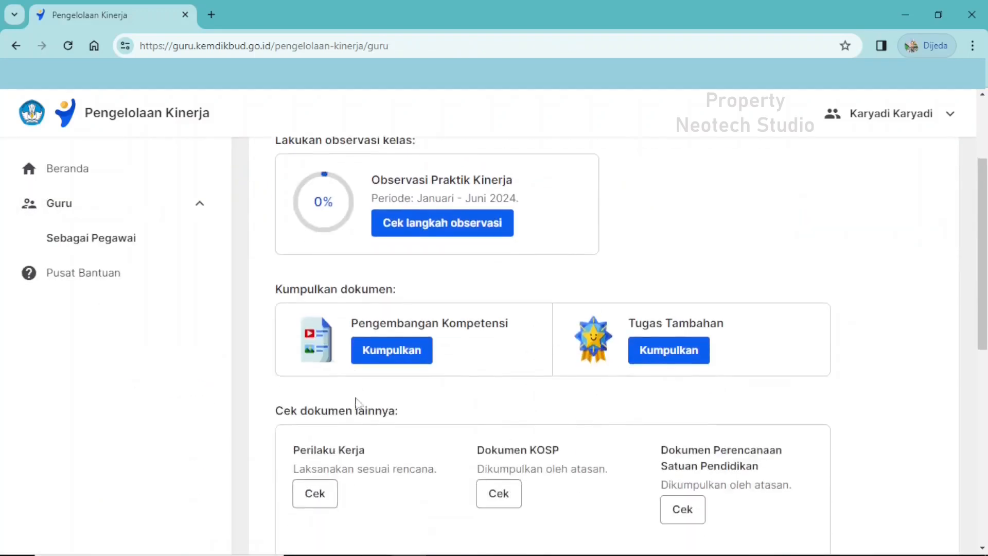
left_click(682, 364)
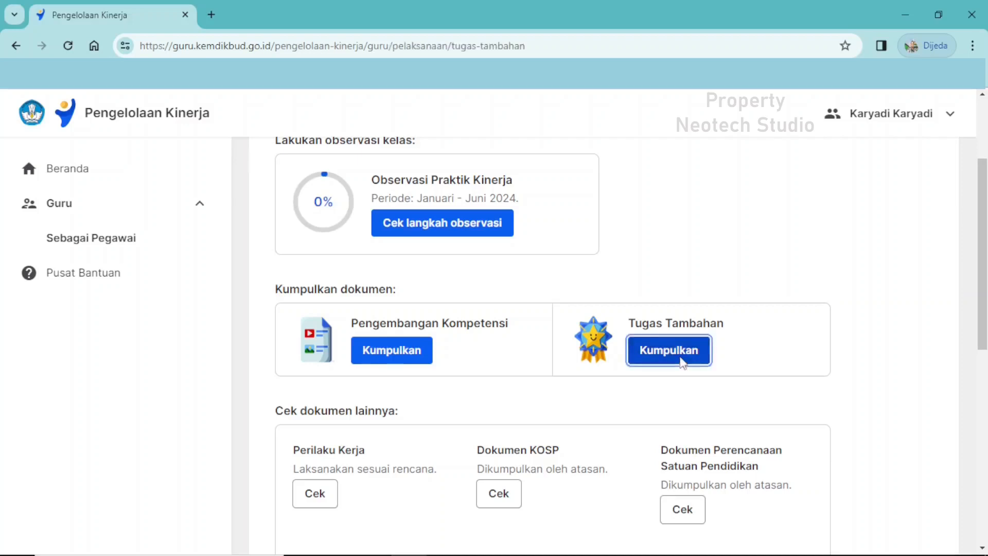
scroll(686, 363, "down", 1)
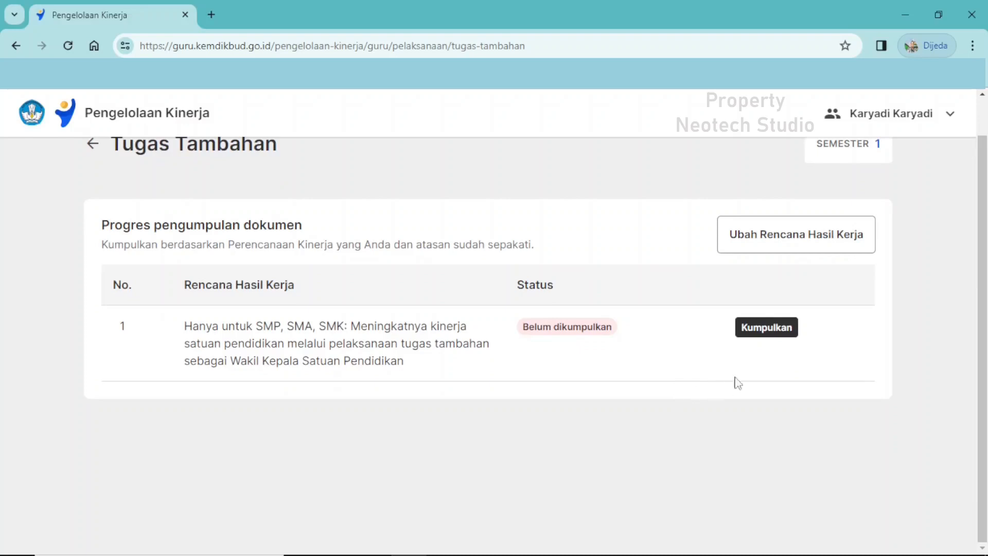
Open document collection for the Wakil Kepala Satuan Pendidikan work plan and choose to upload its report from the computer.
left_click(766, 334)
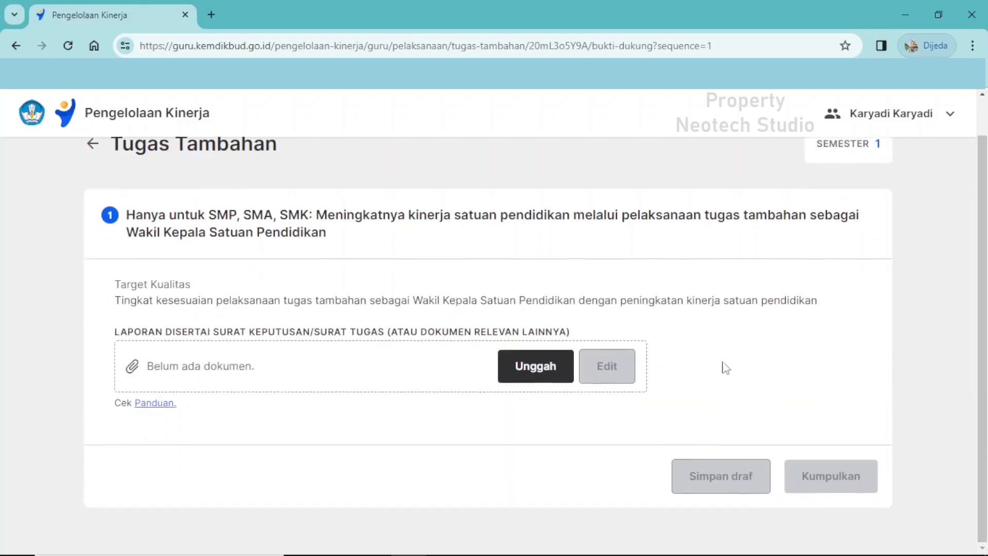
left_click(538, 373)
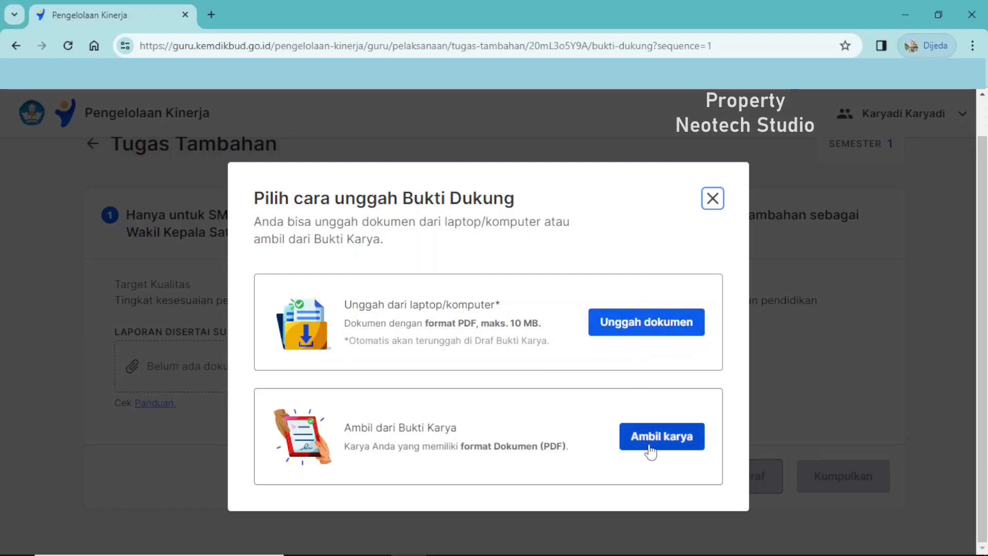
left_click(651, 329)
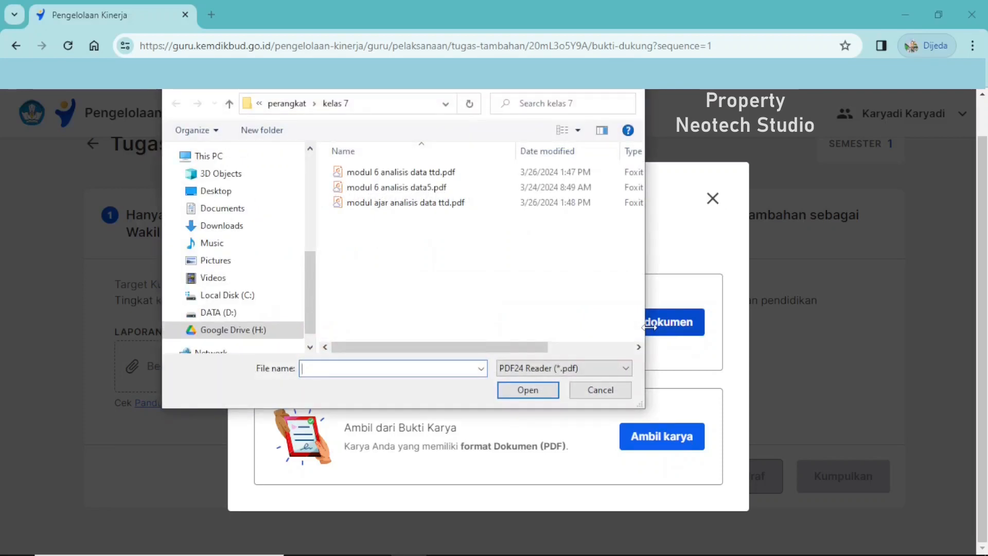
Upload "laporan kinerja waka.pdf" from the skp 2024 Final folder in My Drive on Google Drive (H:) as the supporting report.
left_click(245, 332)
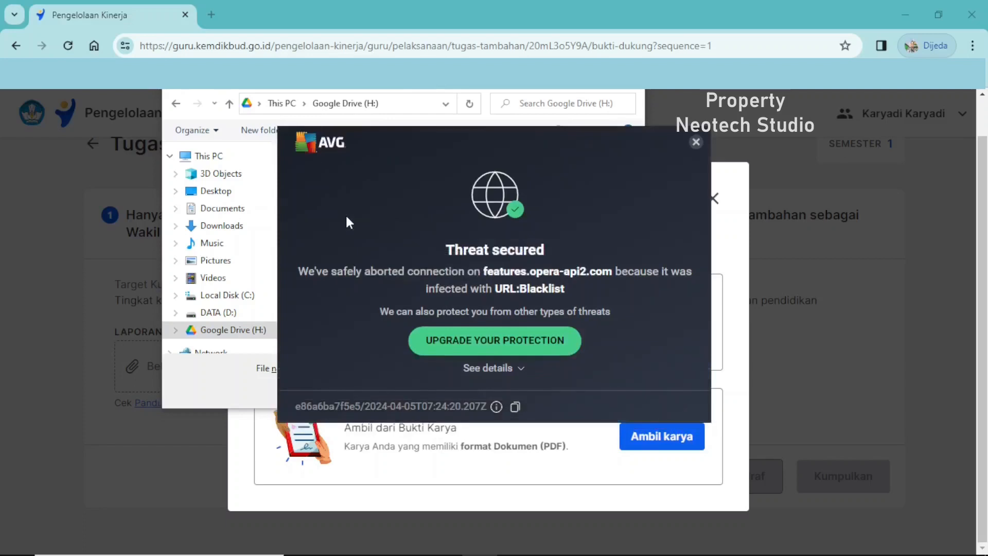
left_click(696, 142)
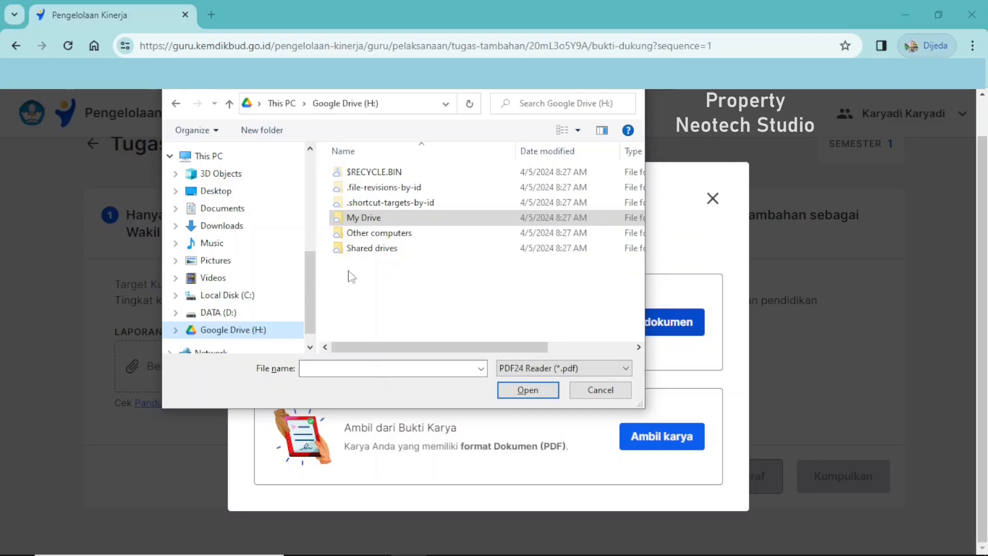
left_click(347, 224)
double_click(348, 225)
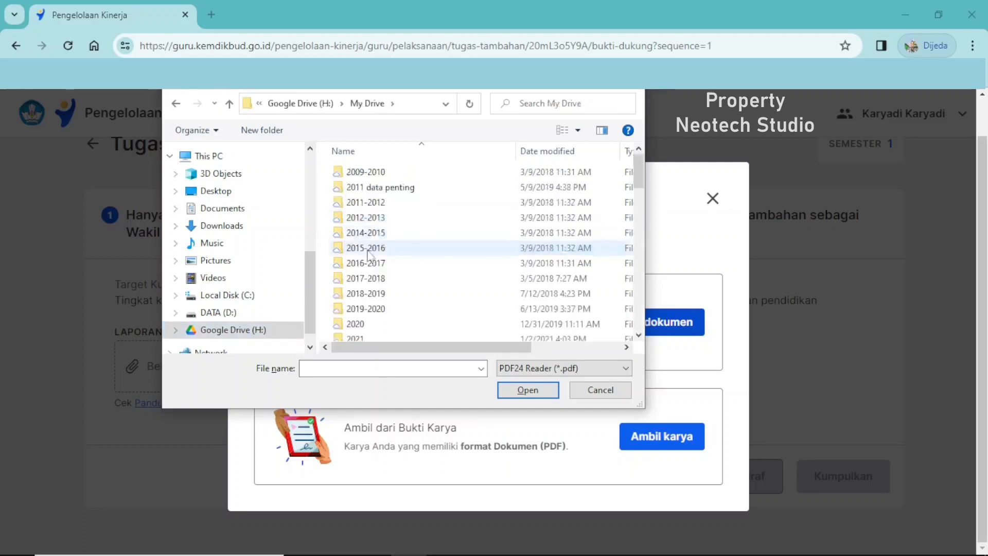
scroll(397, 286, "down", 3)
left_click(366, 213)
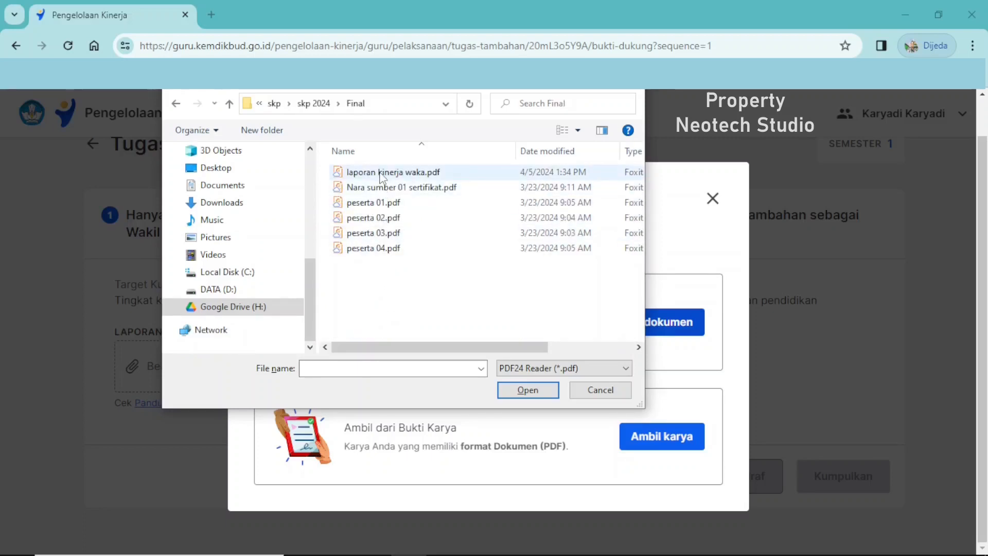
left_click(382, 175)
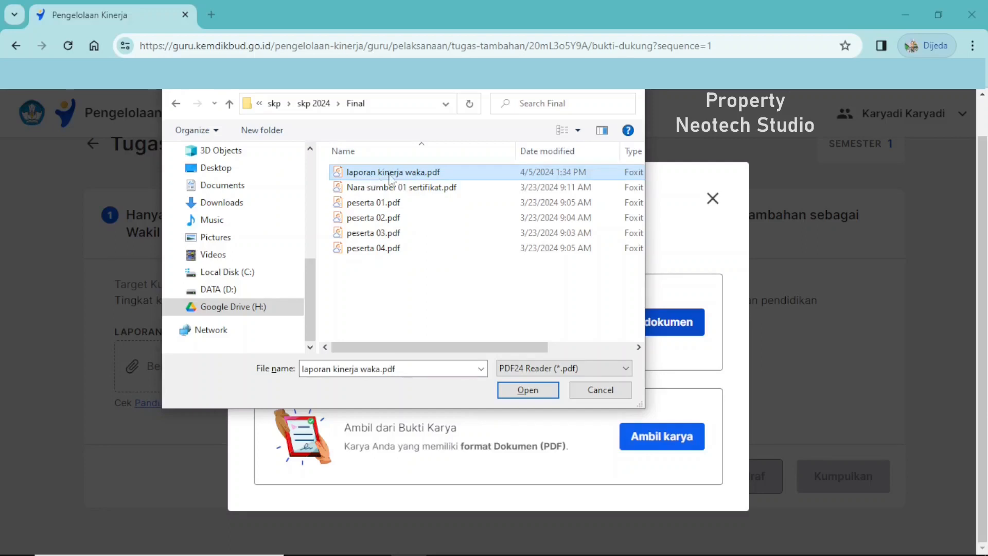
left_click(525, 392)
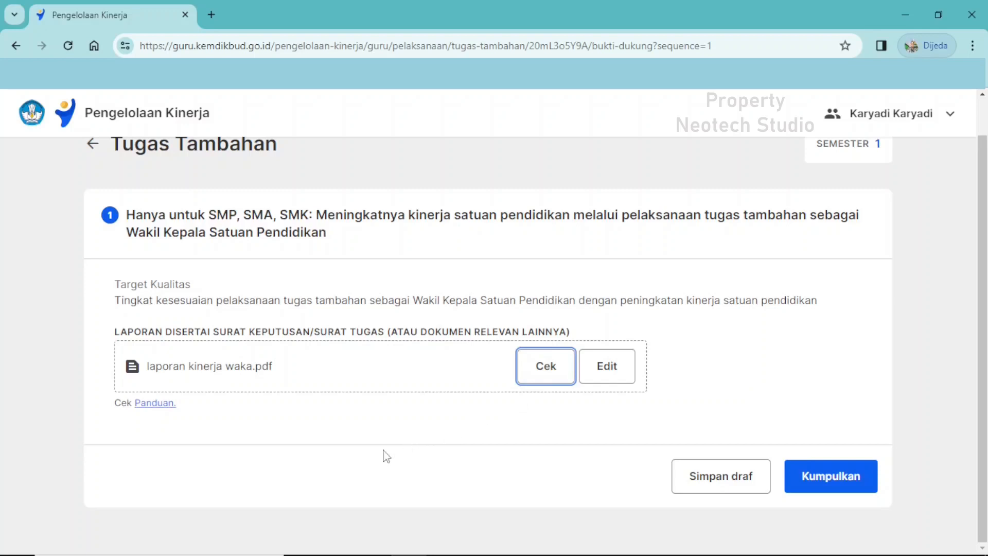
Review the uploaded report from its cover through the table of contents to BAB I PENDAHULUAN, and close the preview.
left_click(545, 374)
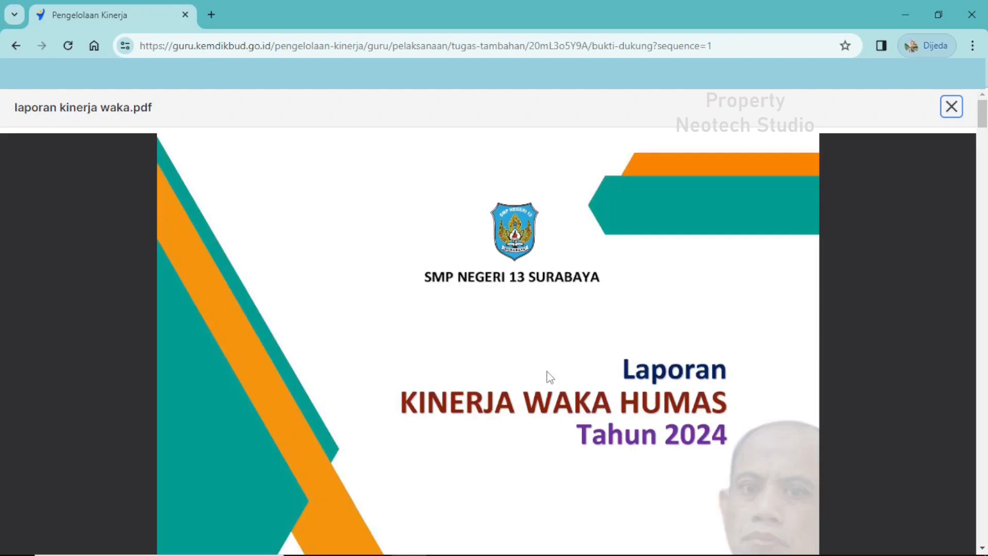
scroll(549, 377, "down", 2)
scroll(550, 376, "down", 6)
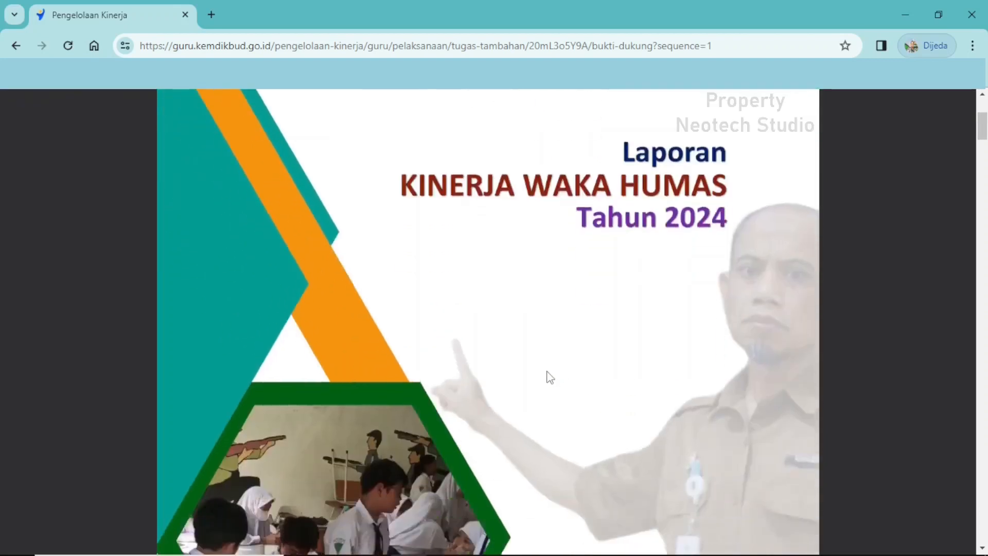
scroll(549, 377, "down", 4)
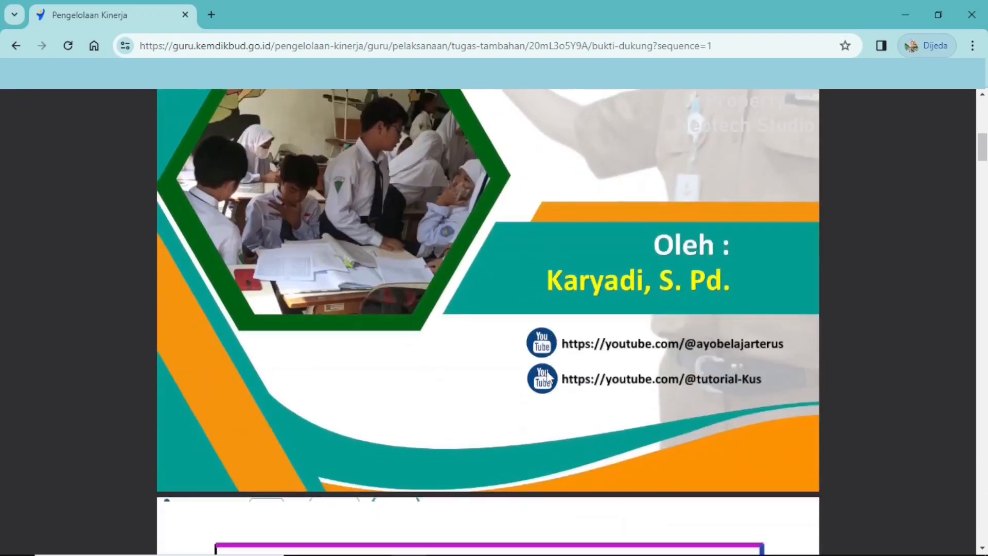
scroll(549, 377, "down", 5)
scroll(549, 377, "down", 12)
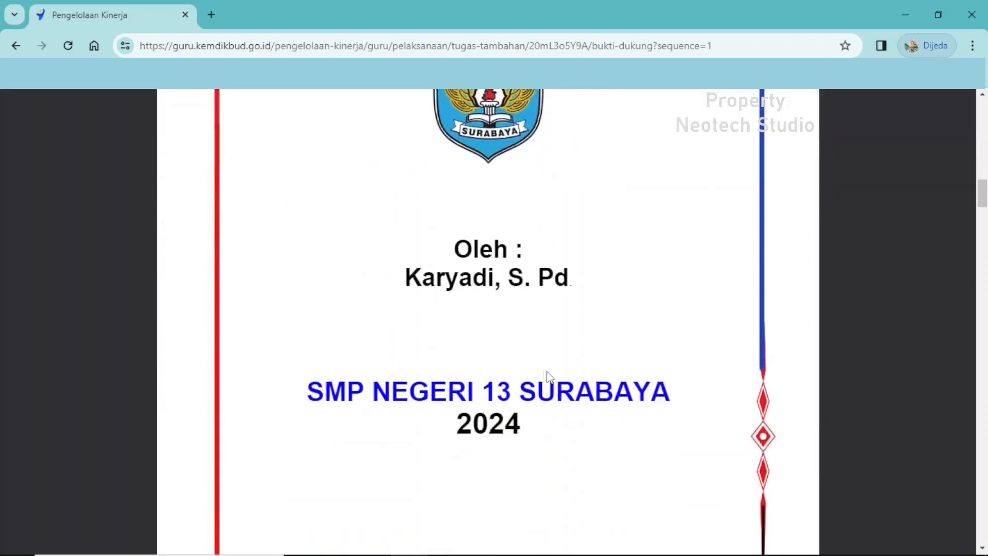
scroll(550, 377, "down", 8)
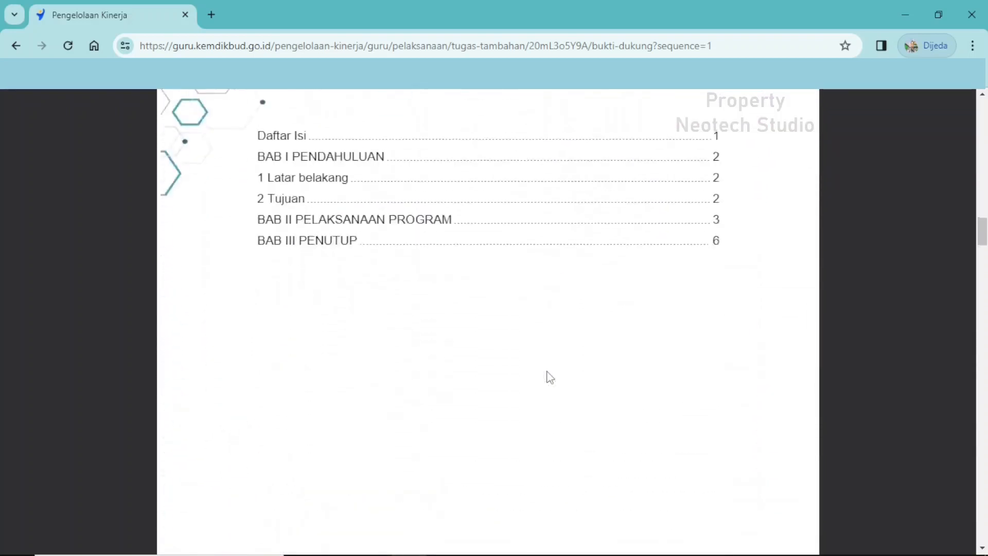
scroll(550, 377, "down", 12)
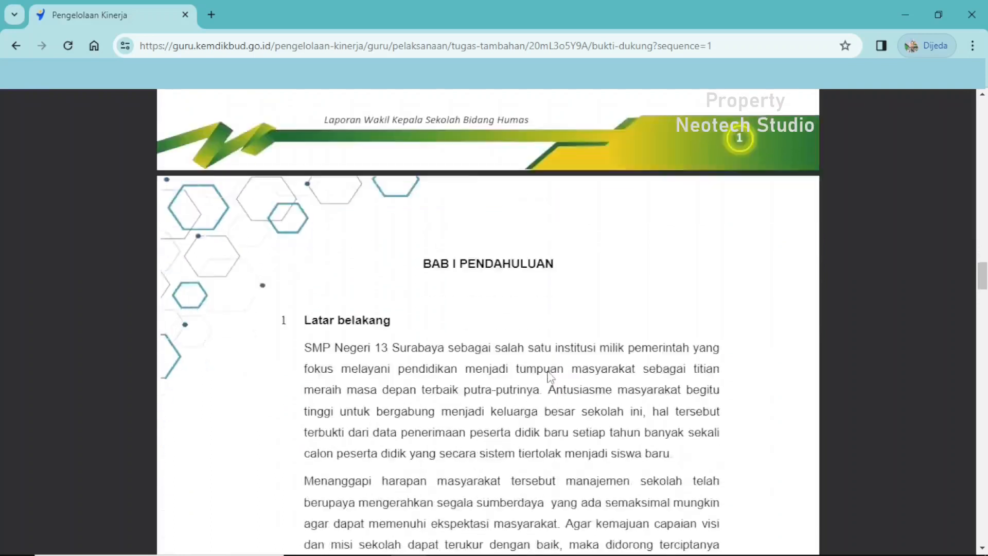
scroll(550, 378, "down", 2)
scroll(919, 336, "up", 8)
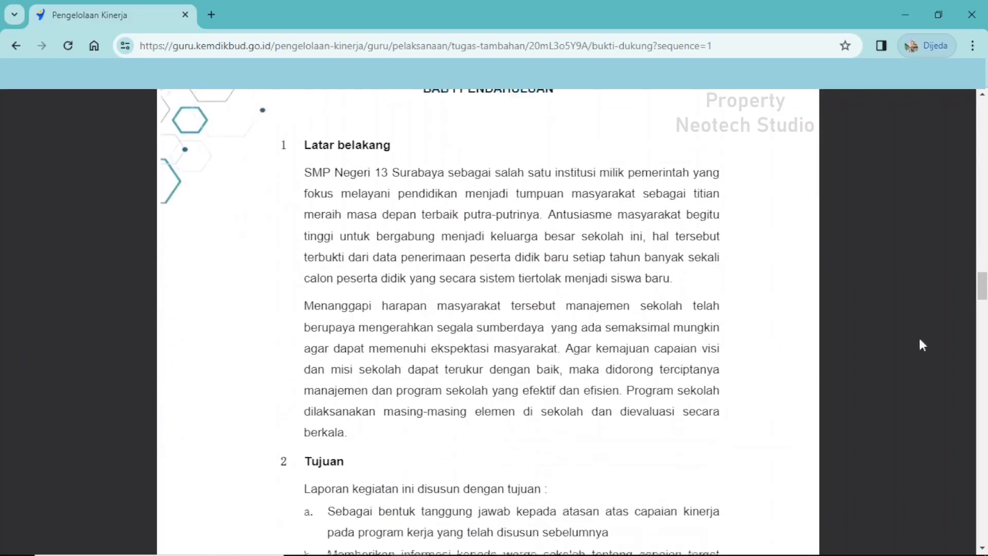
scroll(885, 335, "up", 20)
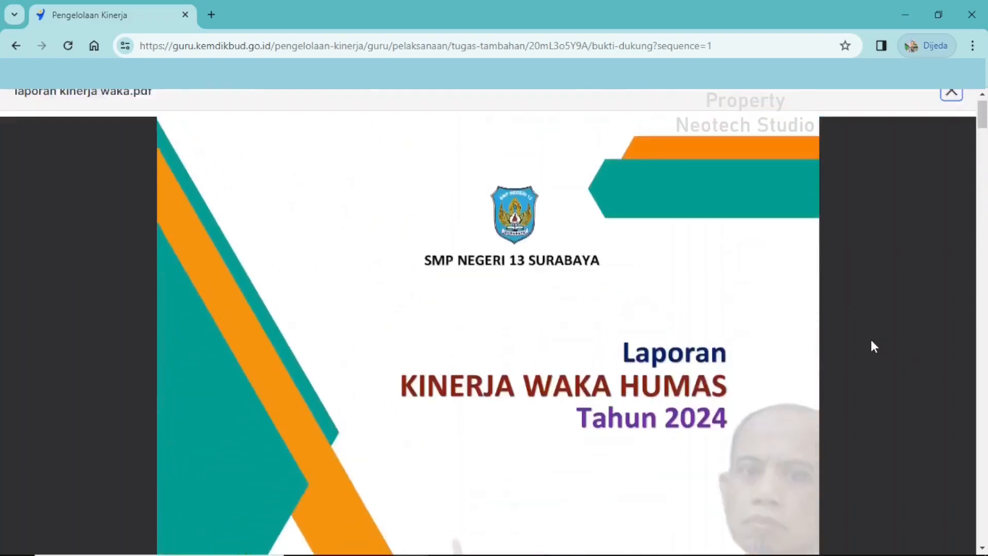
left_click(951, 107)
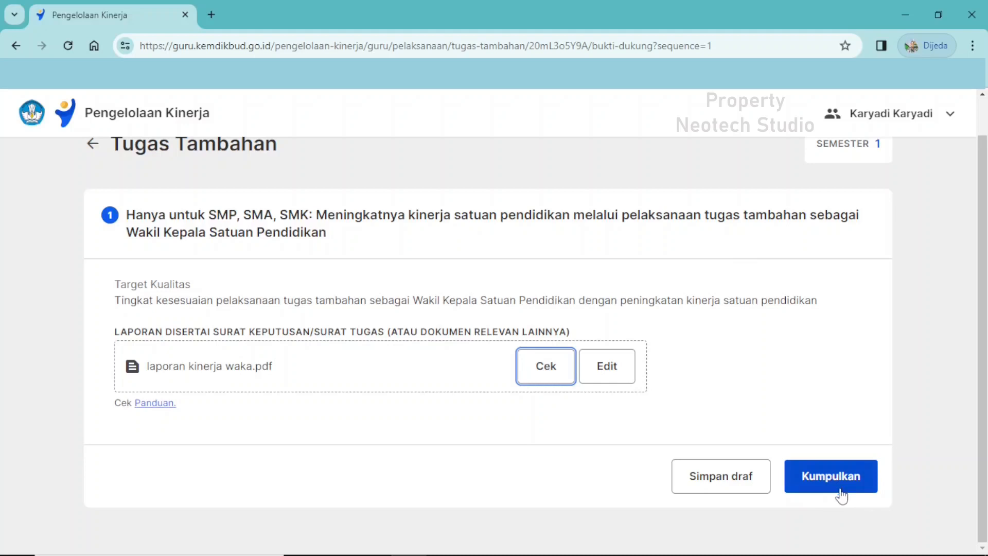
Save the Tugas Tambahan documents as a draft and return to the Pelaksanaan Kinerja overview to see the Cek dokumen lainnya section.
left_click(699, 485)
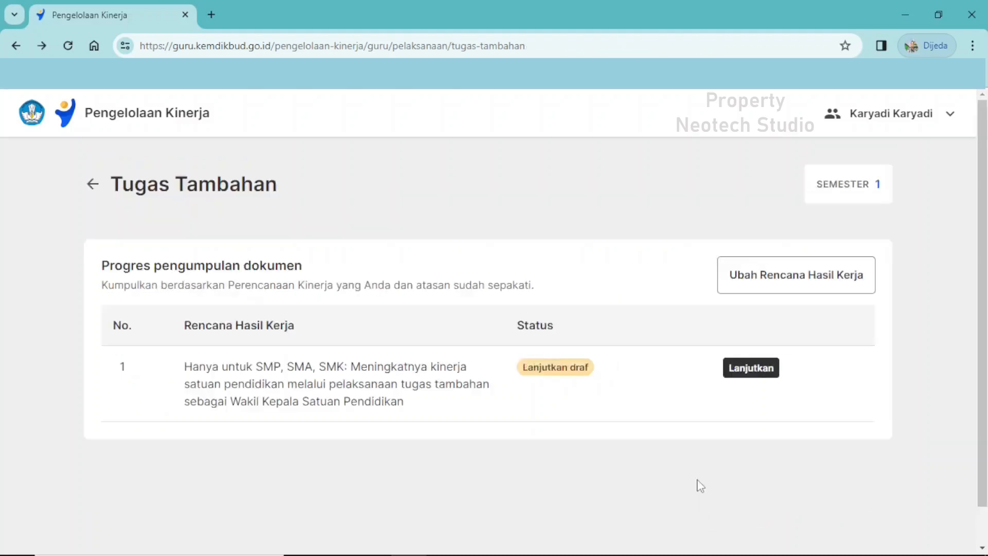
left_click(95, 186)
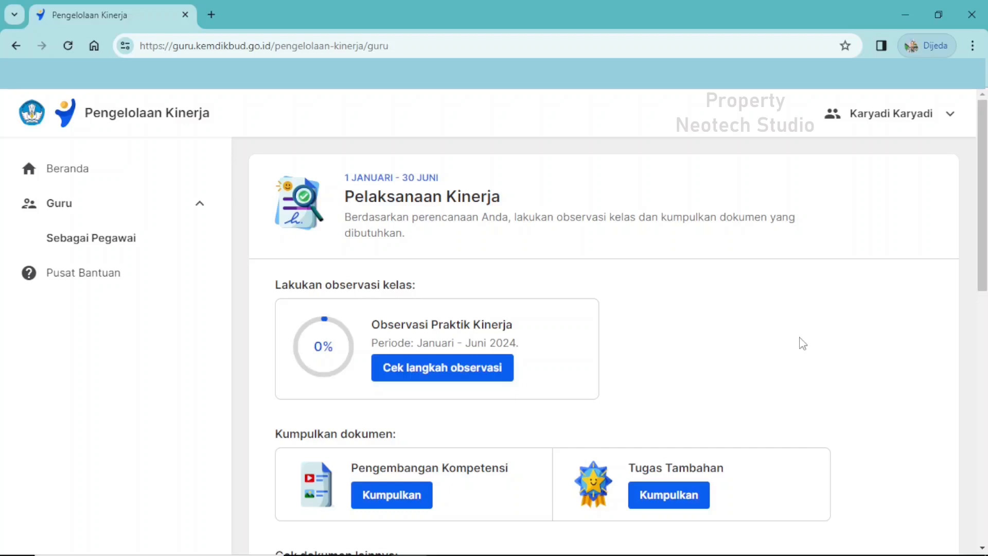
scroll(803, 344, "down", 3)
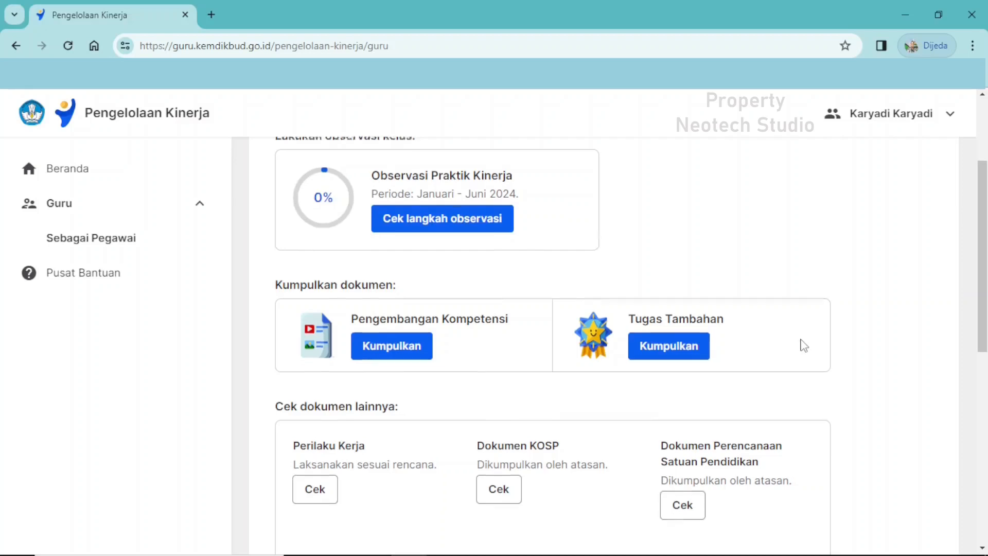
scroll(804, 346, "down", 3)
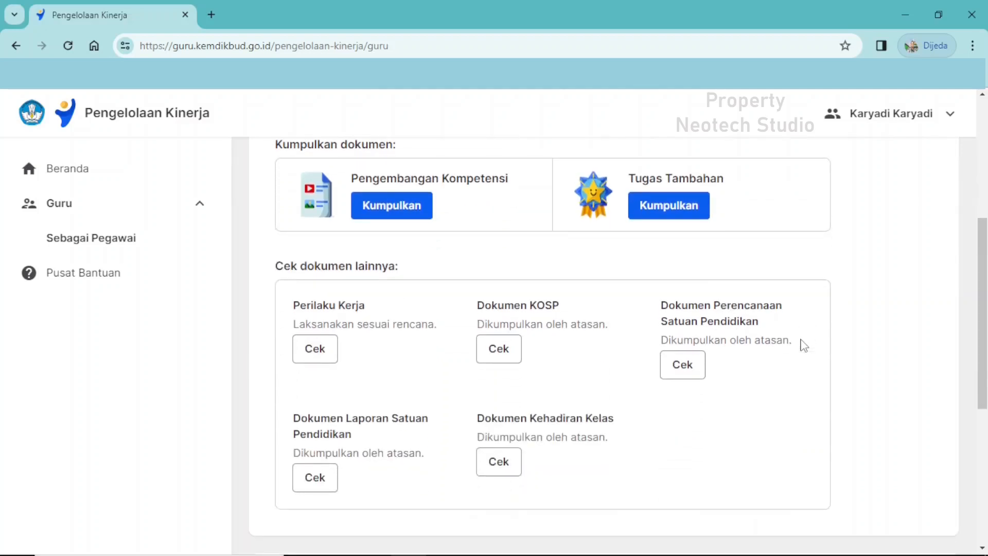